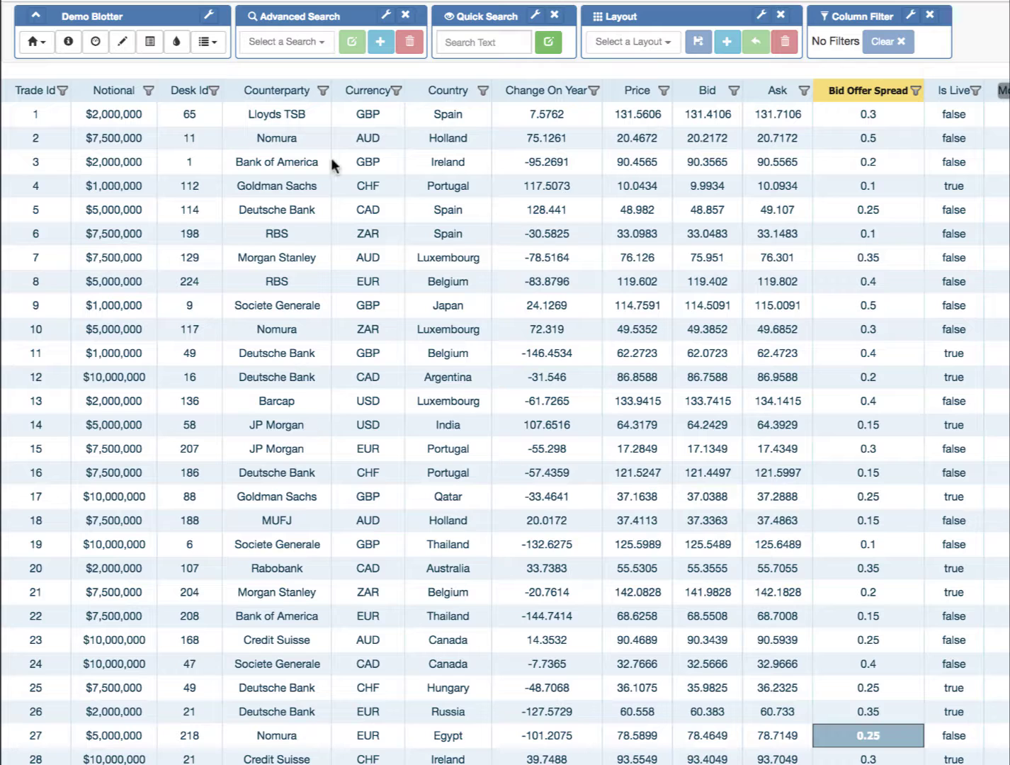
Step: Sort the grid by Counterparty ascending, switch it to descending, and clear the sort again
{"action": "left_click", "coordinate": [283, 84]}
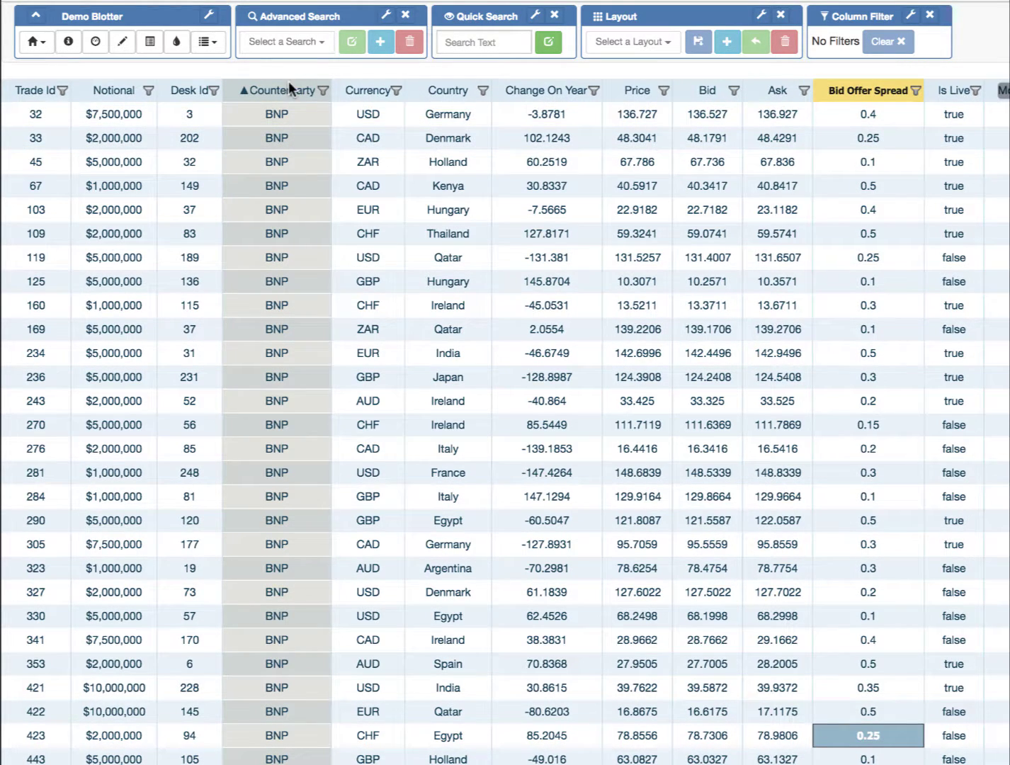
{"action": "left_click", "coordinate": [286, 88]}
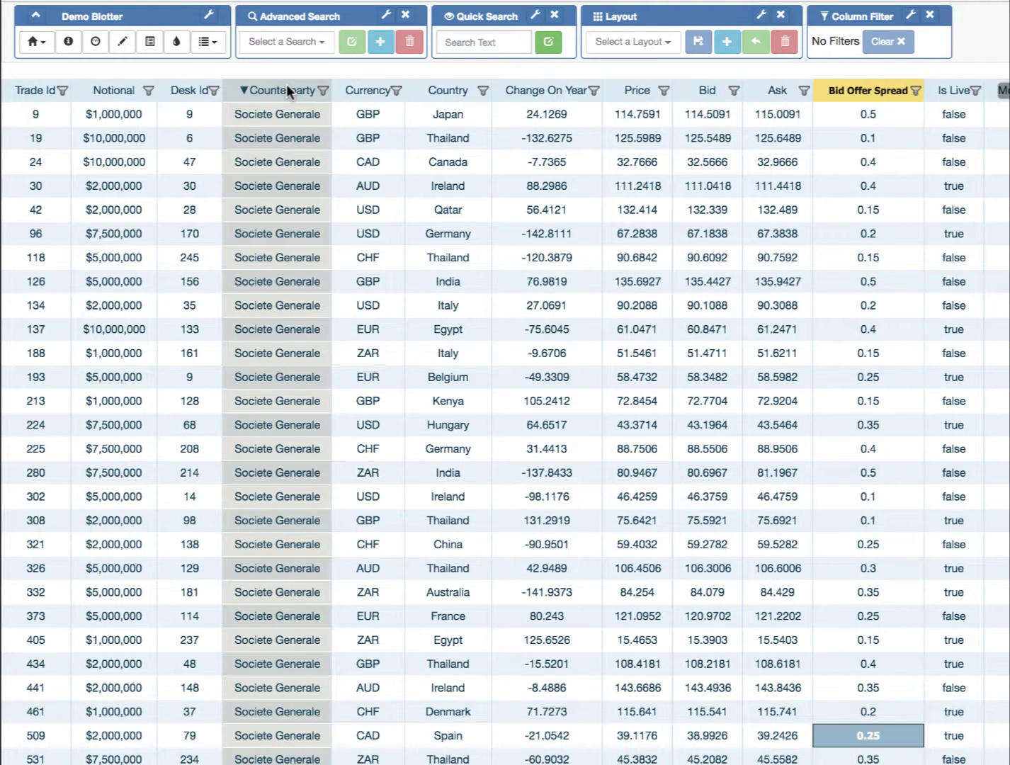
{"action": "left_click", "coordinate": [286, 85]}
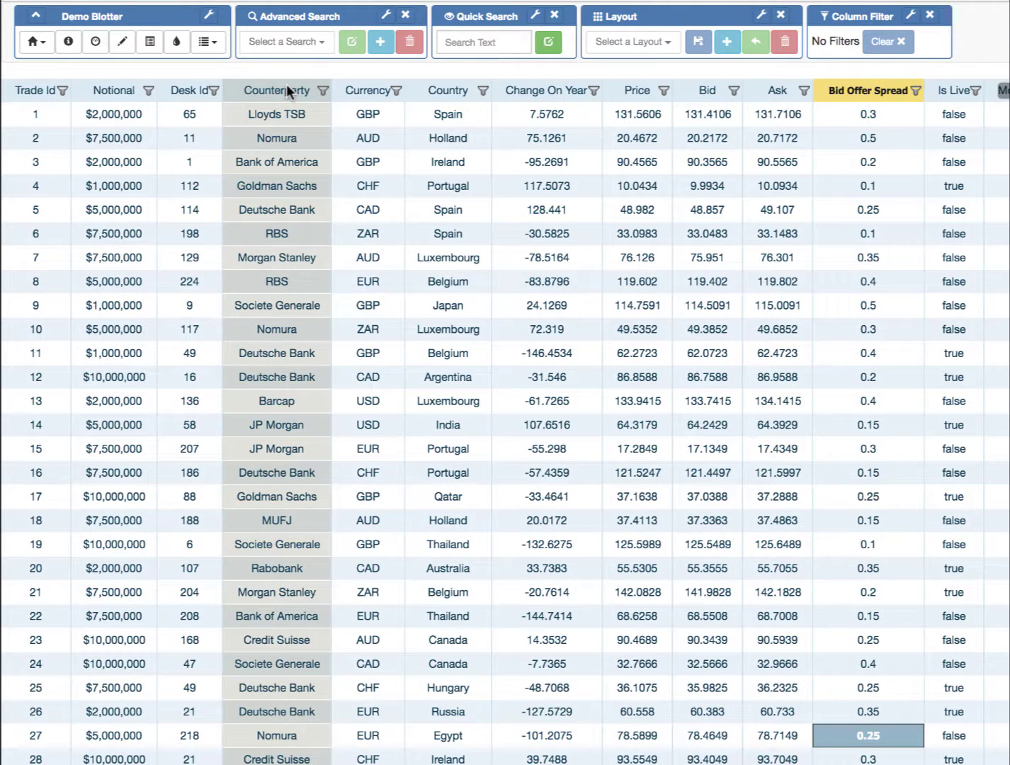
Step: Open the blotter's About information to check its grid properties, and close it again
{"action": "left_click", "coordinate": [35, 43]}
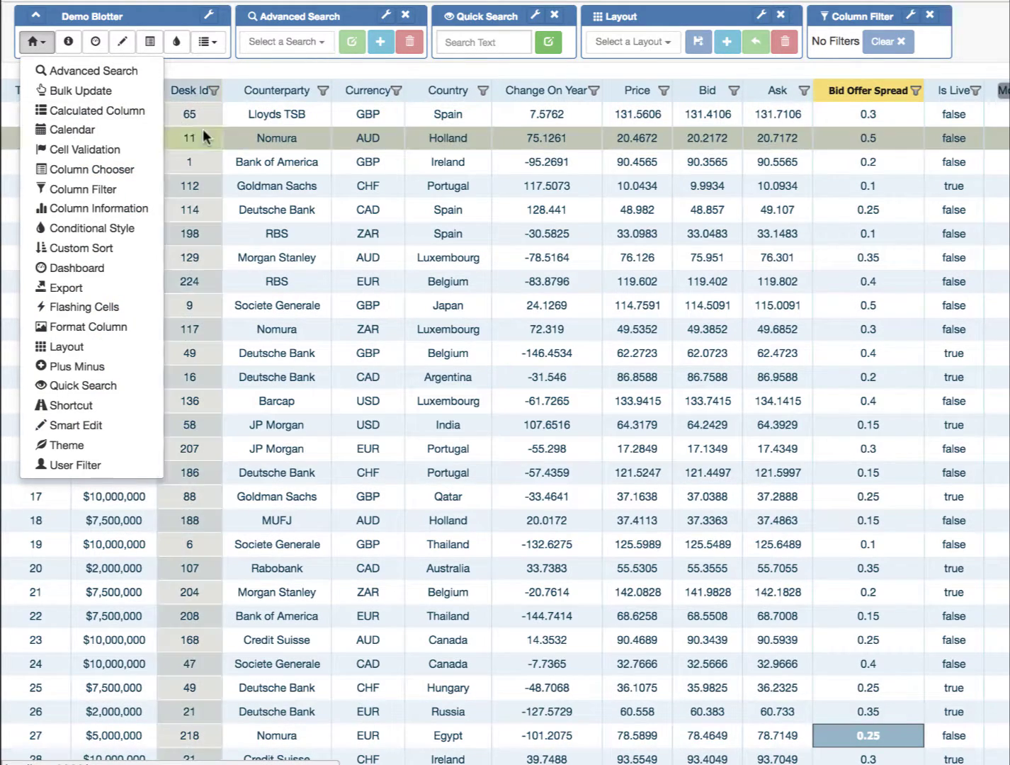
{"action": "left_click", "coordinate": [202, 130]}
{"action": "left_click", "coordinate": [68, 40]}
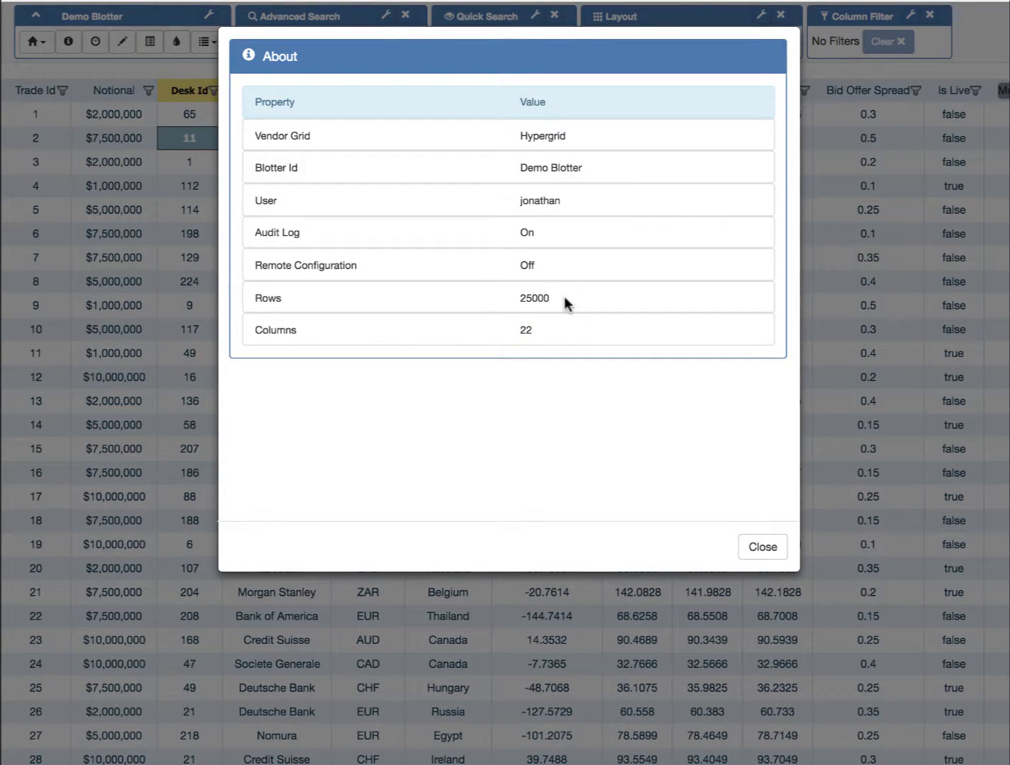
{"action": "left_click", "coordinate": [762, 547]}
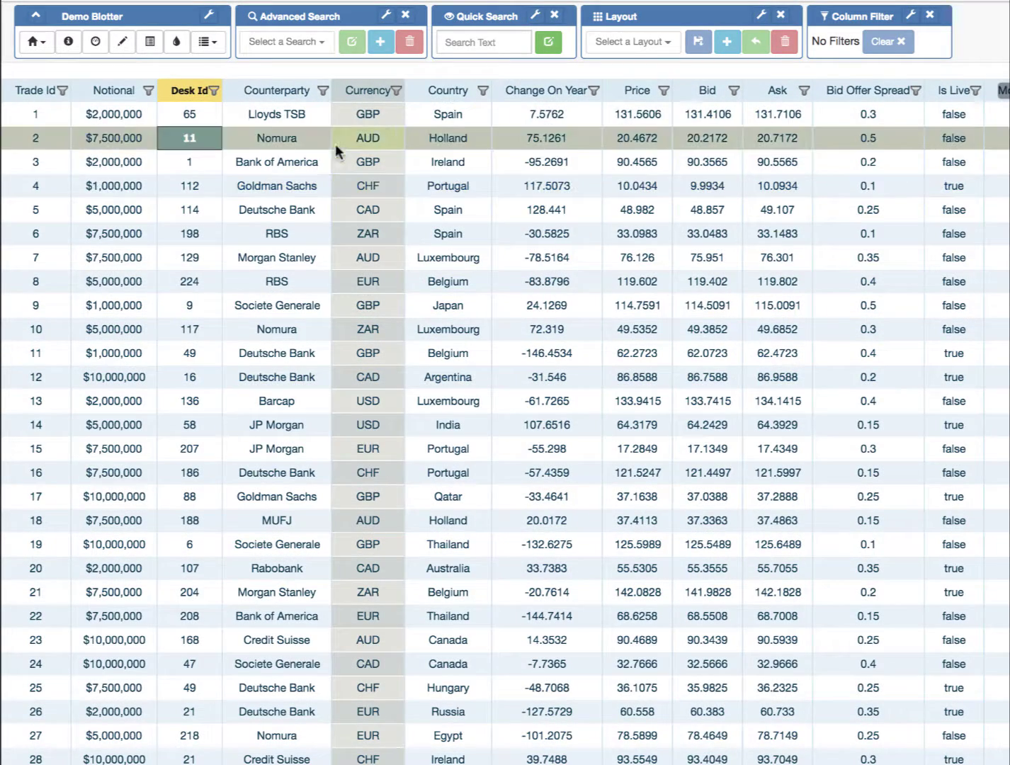
Step: Cycle the Currency column's sort through ascending and descending back to unsorted
{"action": "left_click", "coordinate": [361, 92]}
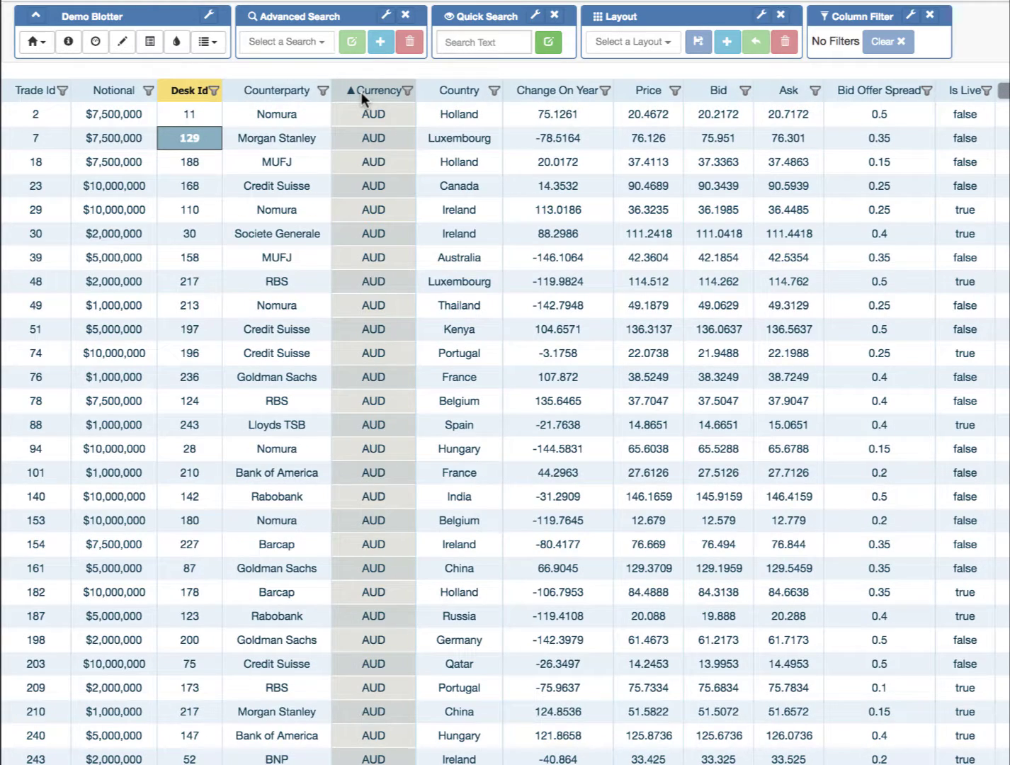
{"action": "left_click", "coordinate": [362, 92]}
{"action": "left_click", "coordinate": [362, 92]}
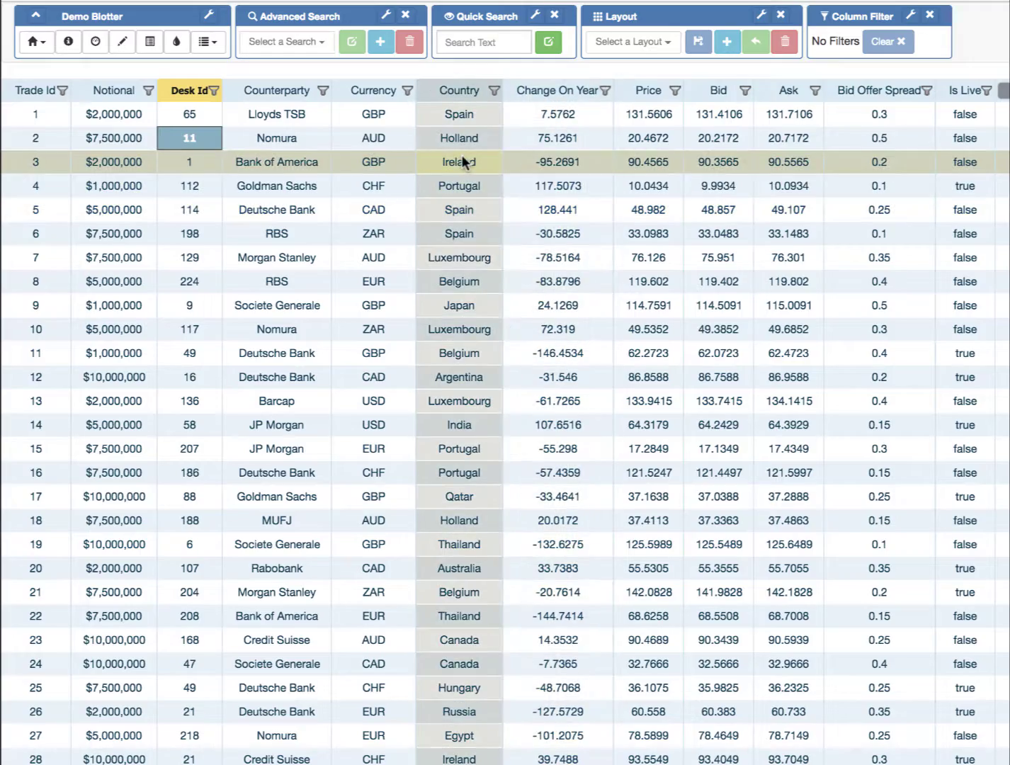
Step: Create a custom sort for the Country column and add France and Canada as its first two values
{"action": "scroll", "coordinate": [463, 281], "scroll_direction": "down", "scroll_amount": 20}
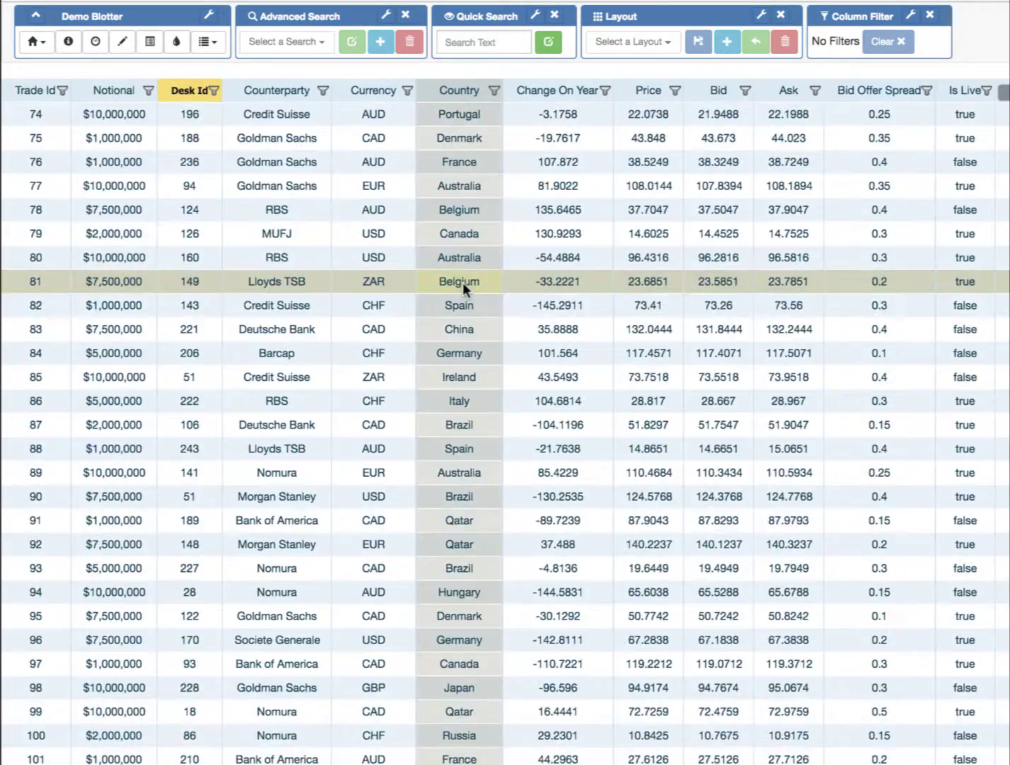
{"action": "scroll", "coordinate": [462, 281], "scroll_direction": "up", "scroll_amount": 20}
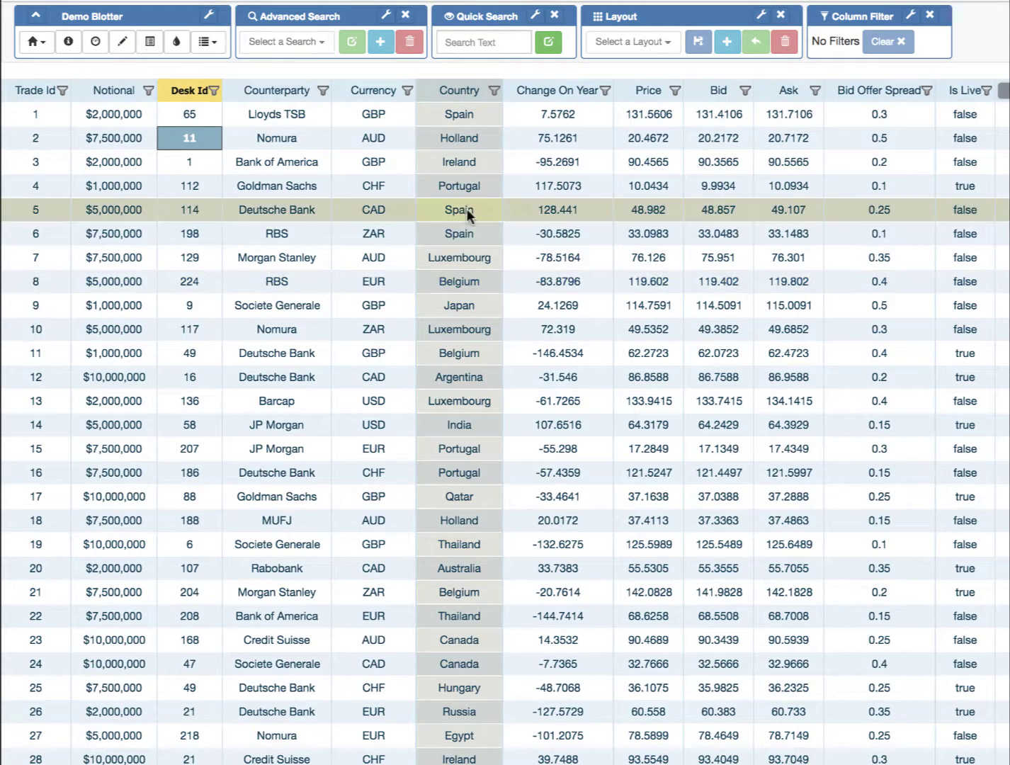
{"action": "right_click", "coordinate": [457, 90]}
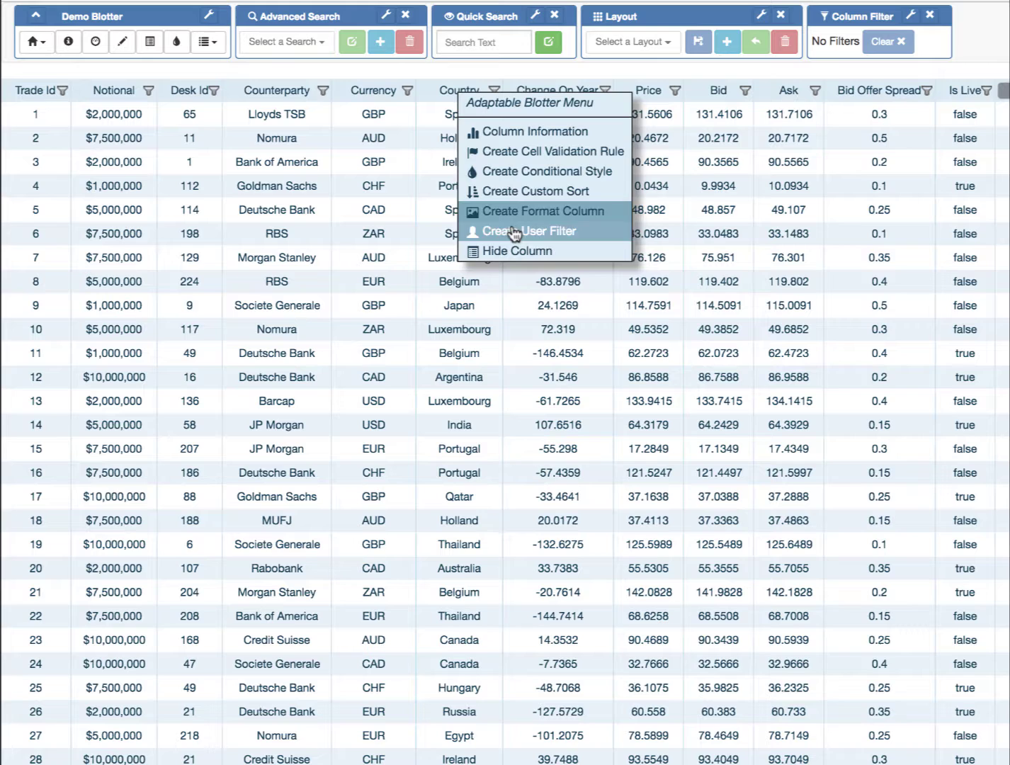
{"action": "left_click", "coordinate": [513, 190]}
{"action": "scroll", "coordinate": [318, 334], "scroll_direction": "down", "scroll_amount": 2}
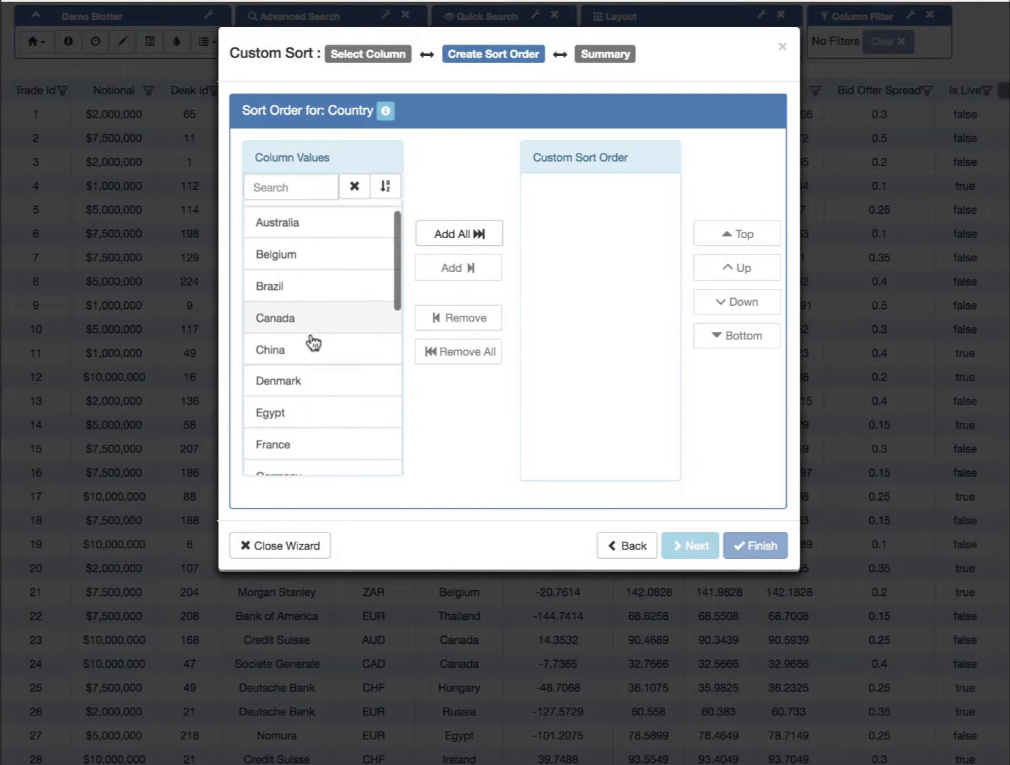
{"action": "left_click", "coordinate": [294, 405]}
{"action": "left_click", "coordinate": [464, 279]}
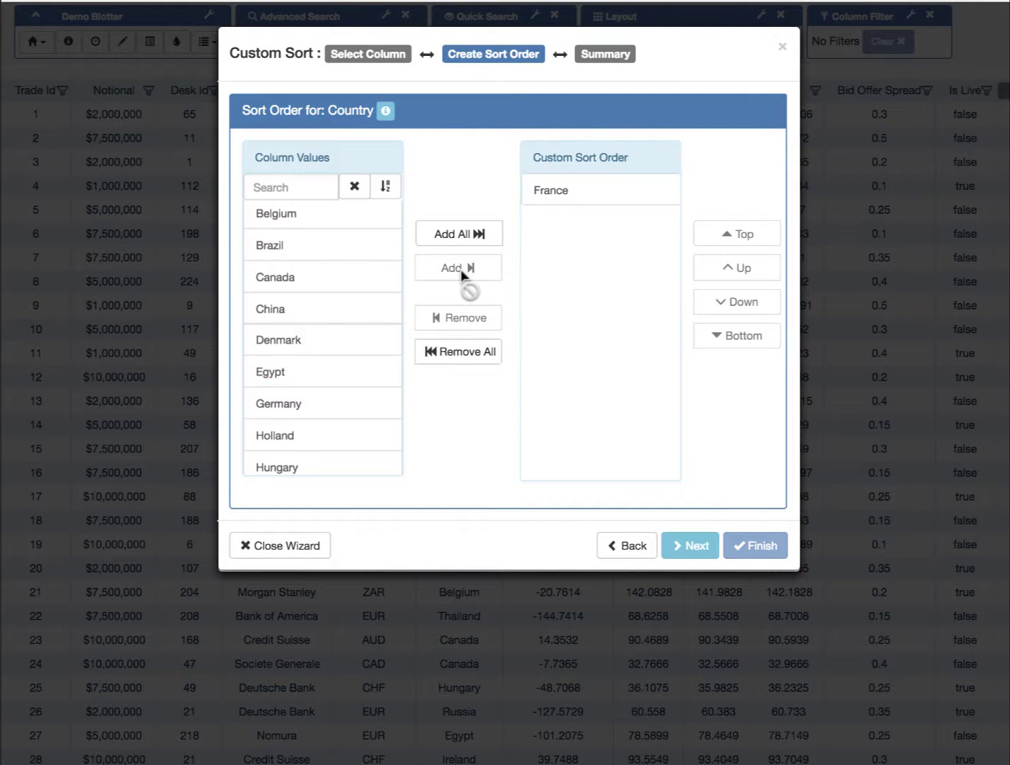
{"action": "left_click", "coordinate": [328, 287]}
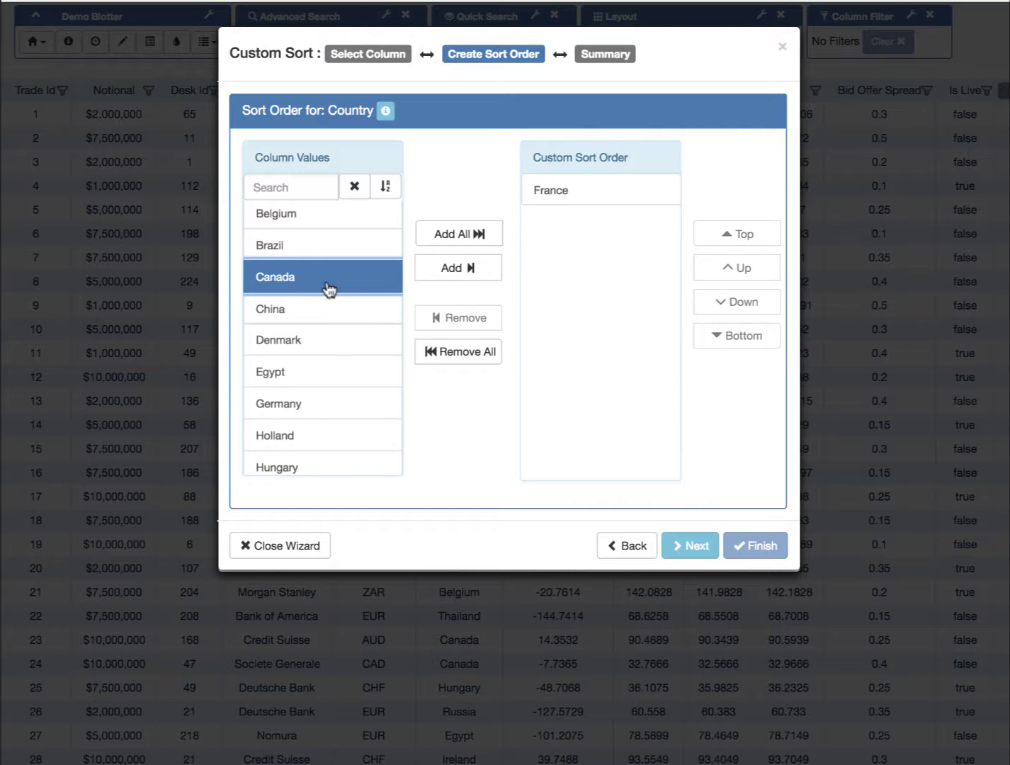
{"action": "left_click", "coordinate": [439, 269]}
Step: Add Italy and Russia after Canada in the Country column's custom sort order
{"action": "scroll", "coordinate": [358, 331], "scroll_direction": "down", "scroll_amount": 3}
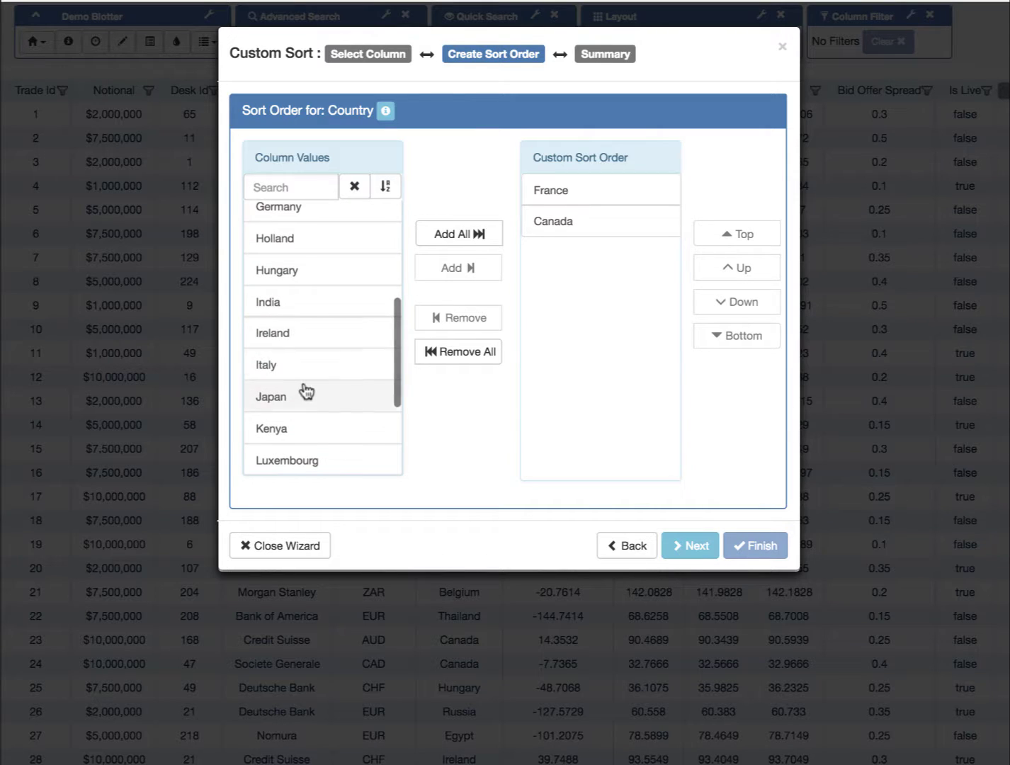
{"action": "left_click", "coordinate": [300, 369]}
{"action": "left_click", "coordinate": [484, 273]}
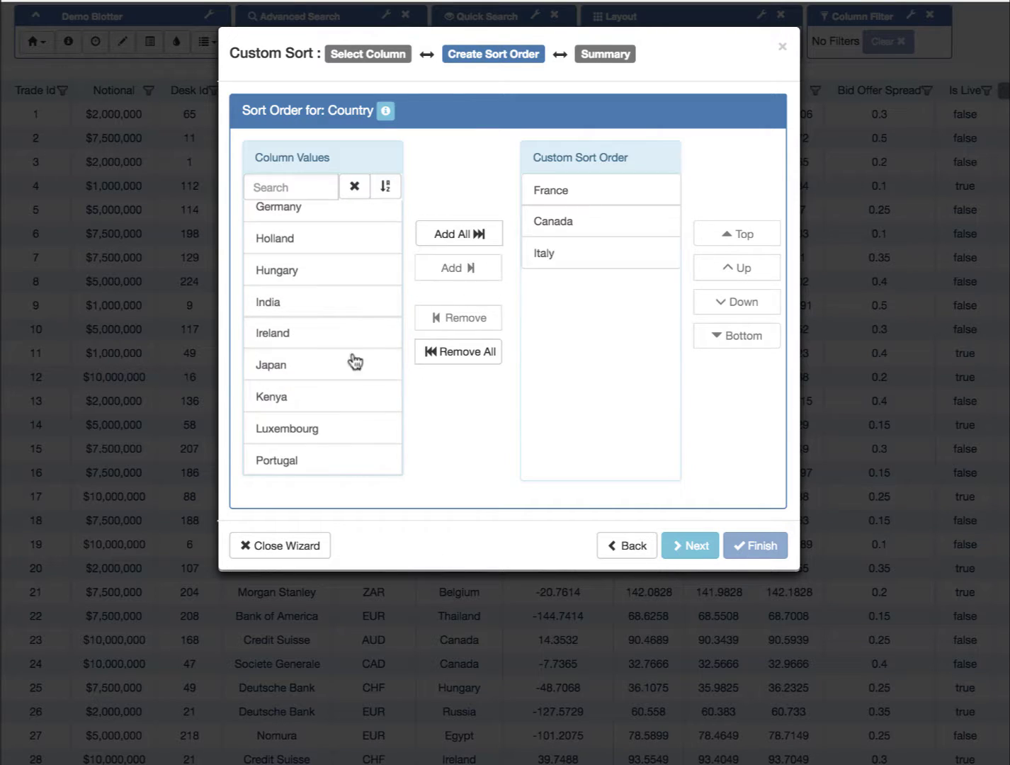
{"action": "scroll", "coordinate": [327, 392], "scroll_direction": "down", "scroll_amount": 3}
{"action": "left_click", "coordinate": [305, 395]}
{"action": "left_click", "coordinate": [475, 267]}
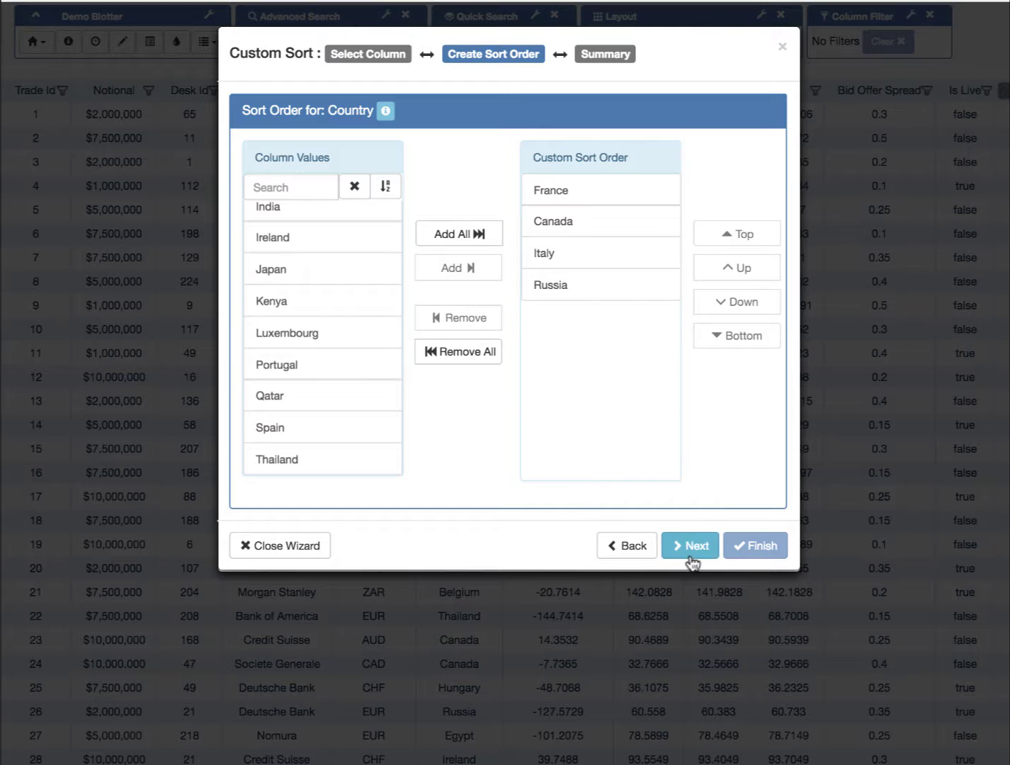
Step: Finish and save the Country custom sort, and sort the grid by Country ascending
{"action": "left_click", "coordinate": [691, 547]}
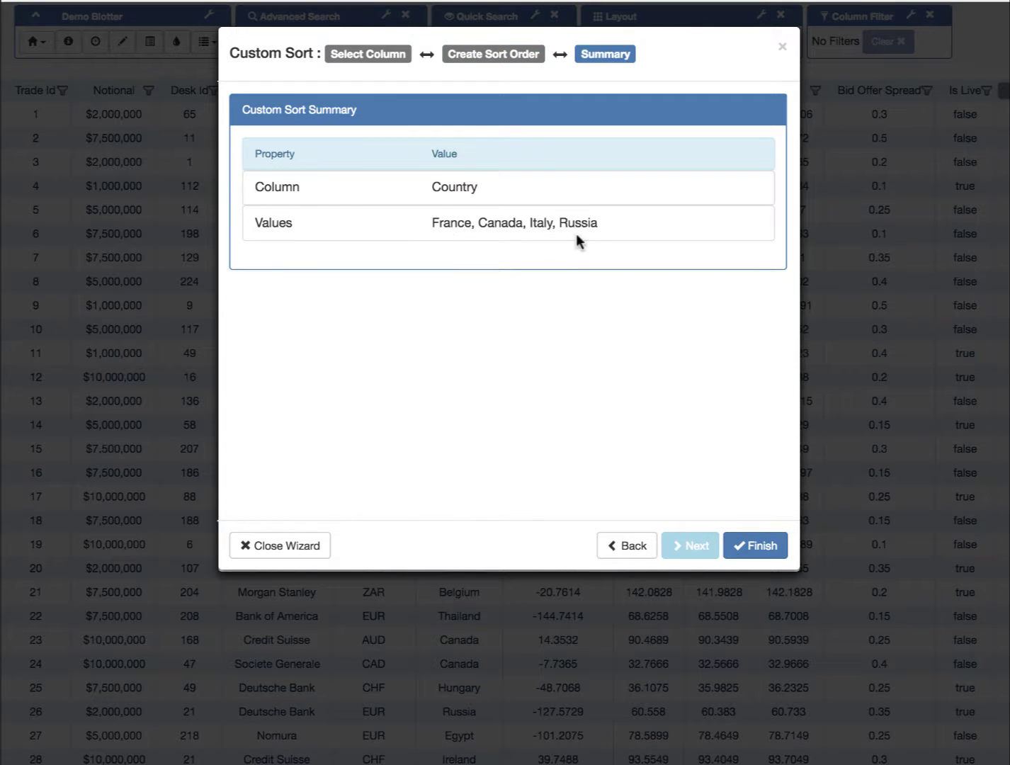
{"action": "left_click", "coordinate": [755, 547]}
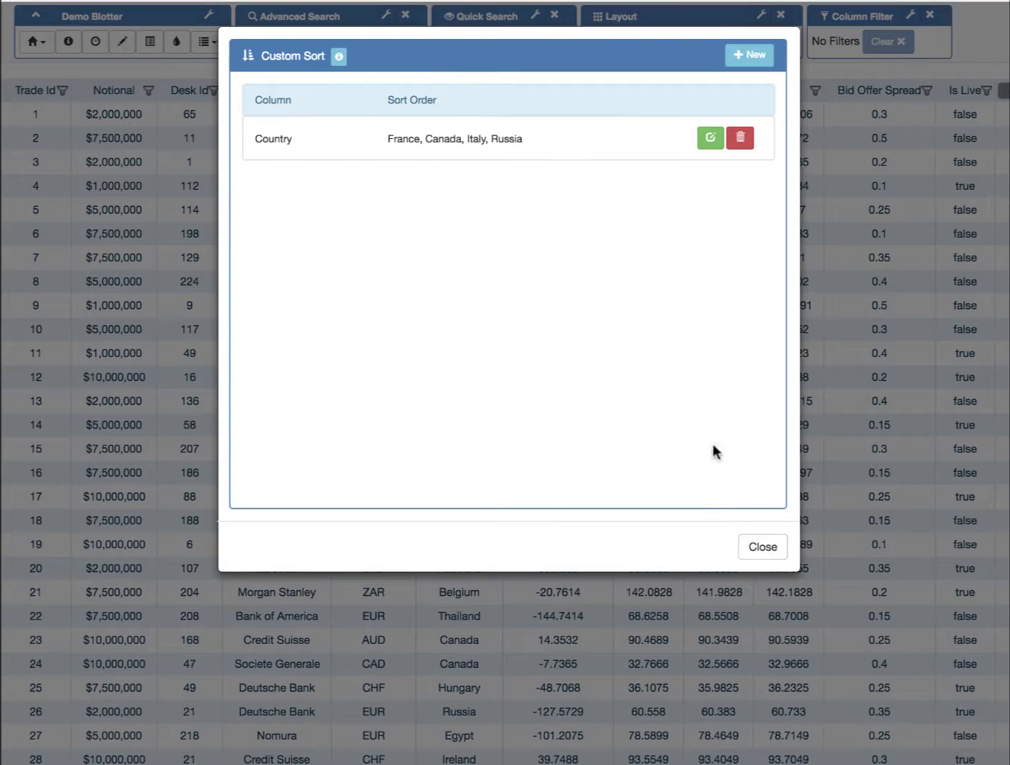
{"action": "left_click", "coordinate": [757, 551]}
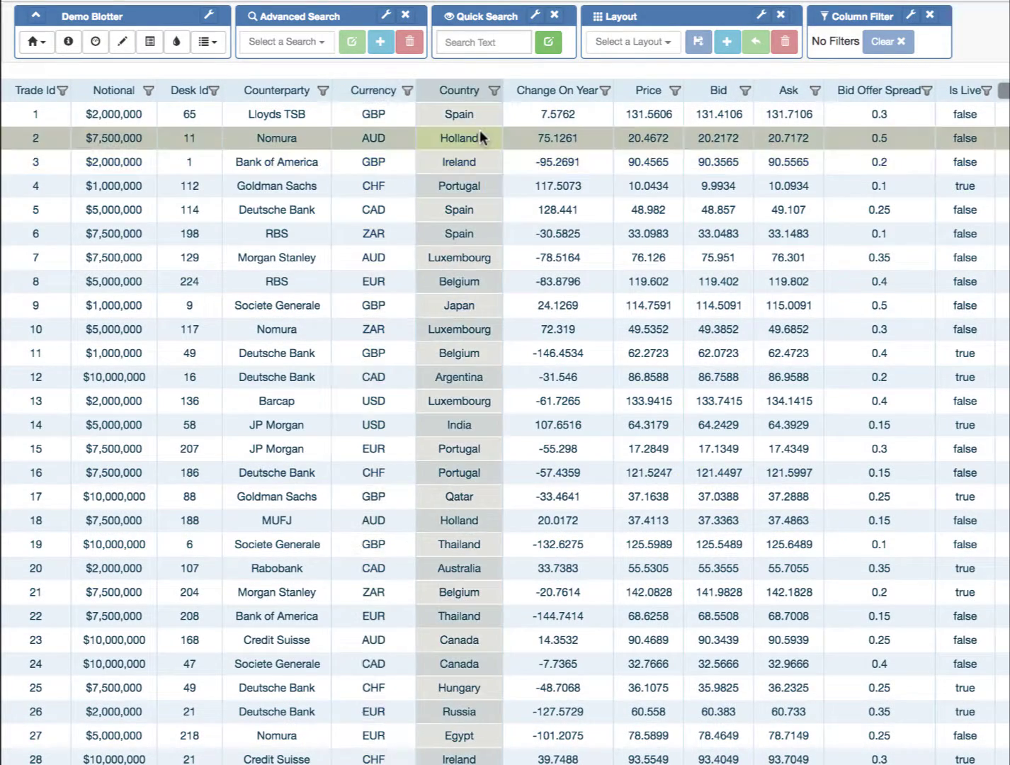
{"action": "left_click", "coordinate": [454, 91]}
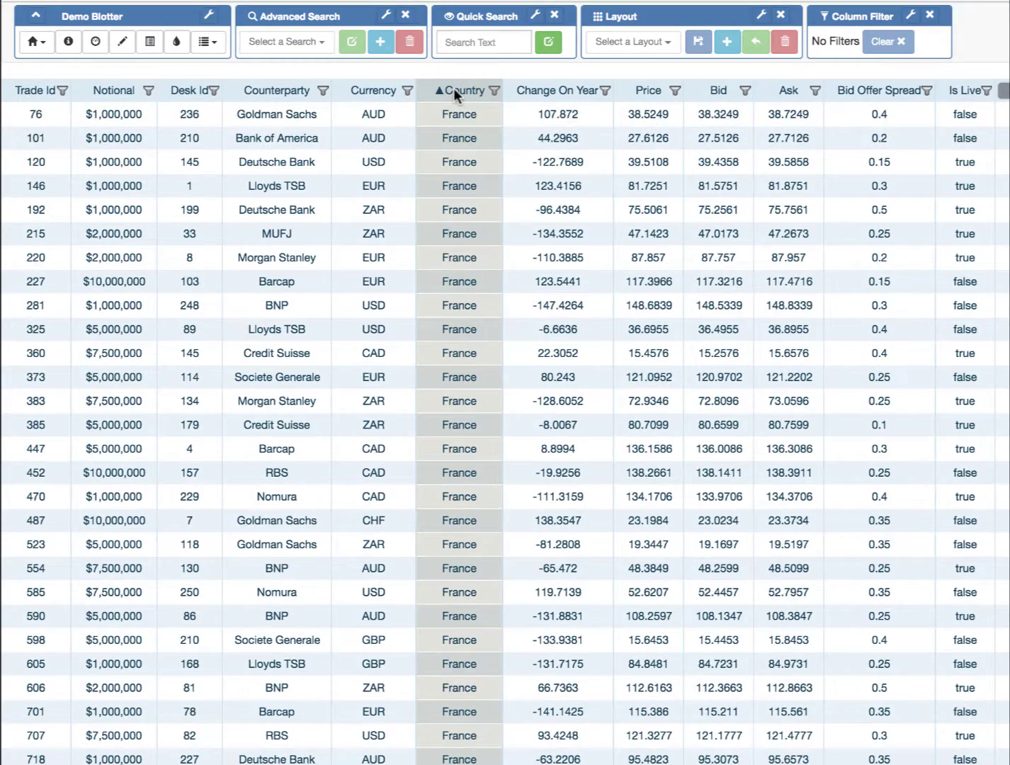
Step: Examine the order in which countries appear throughout the sorted grid, and return to the first rows
{"action": "scroll", "coordinate": [461, 142], "scroll_direction": "down", "scroll_amount": 20}
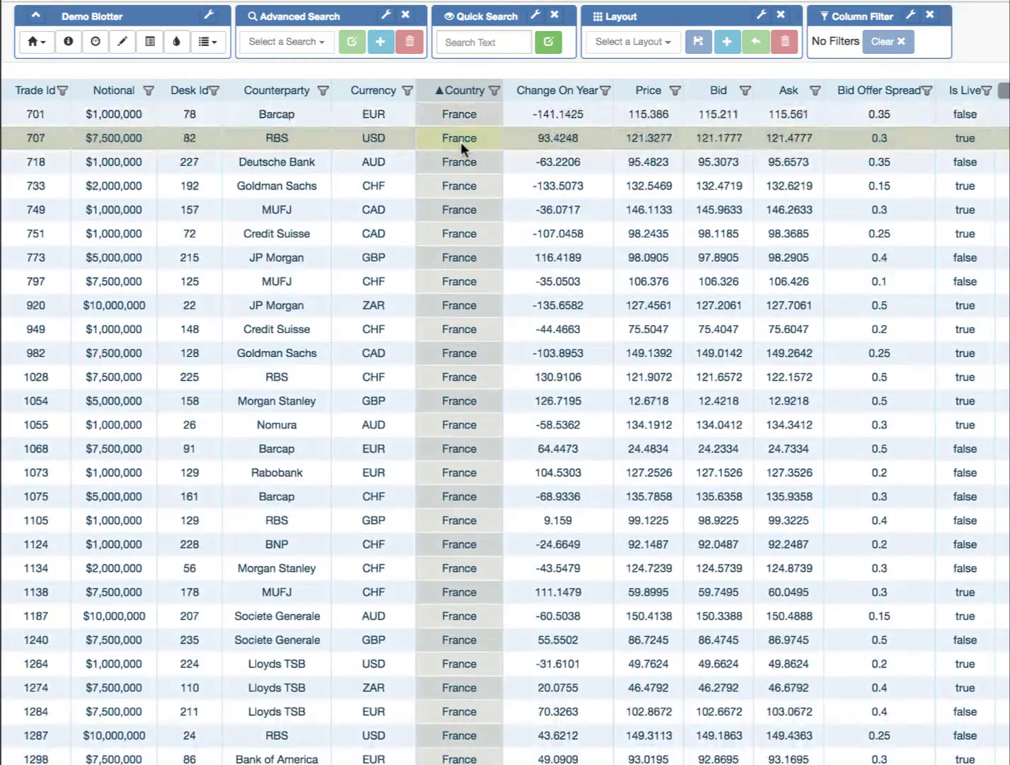
{"action": "scroll", "coordinate": [461, 143], "scroll_direction": "down", "scroll_amount": 20}
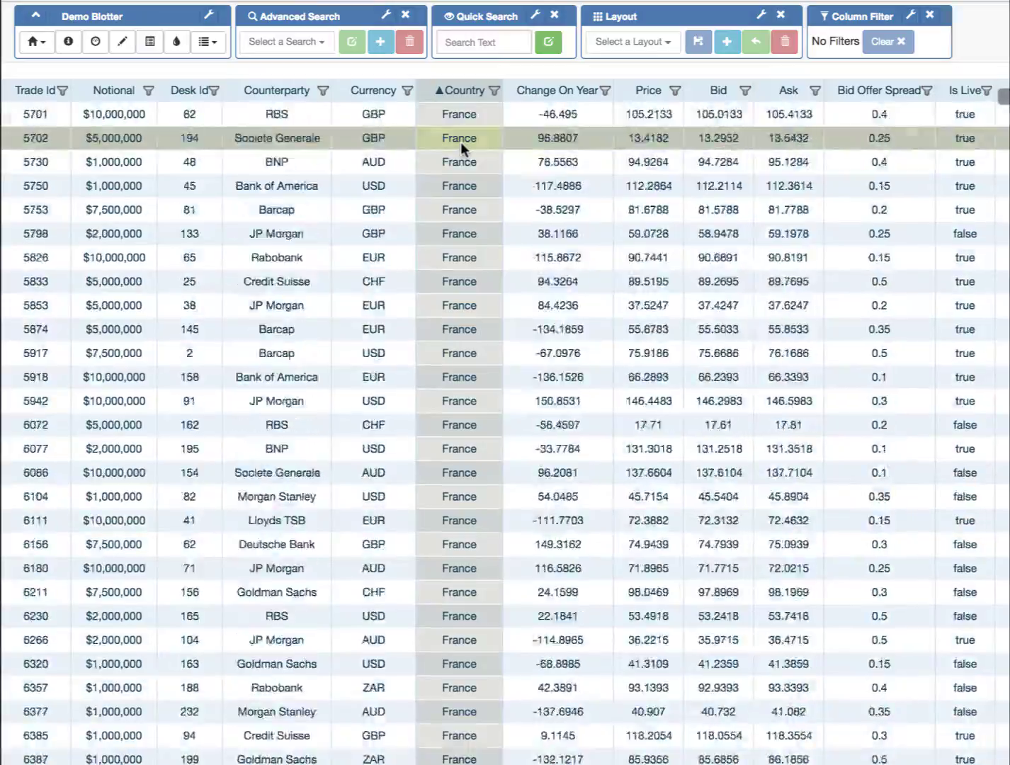
{"action": "scroll", "coordinate": [461, 143], "scroll_direction": "down", "scroll_amount": 20}
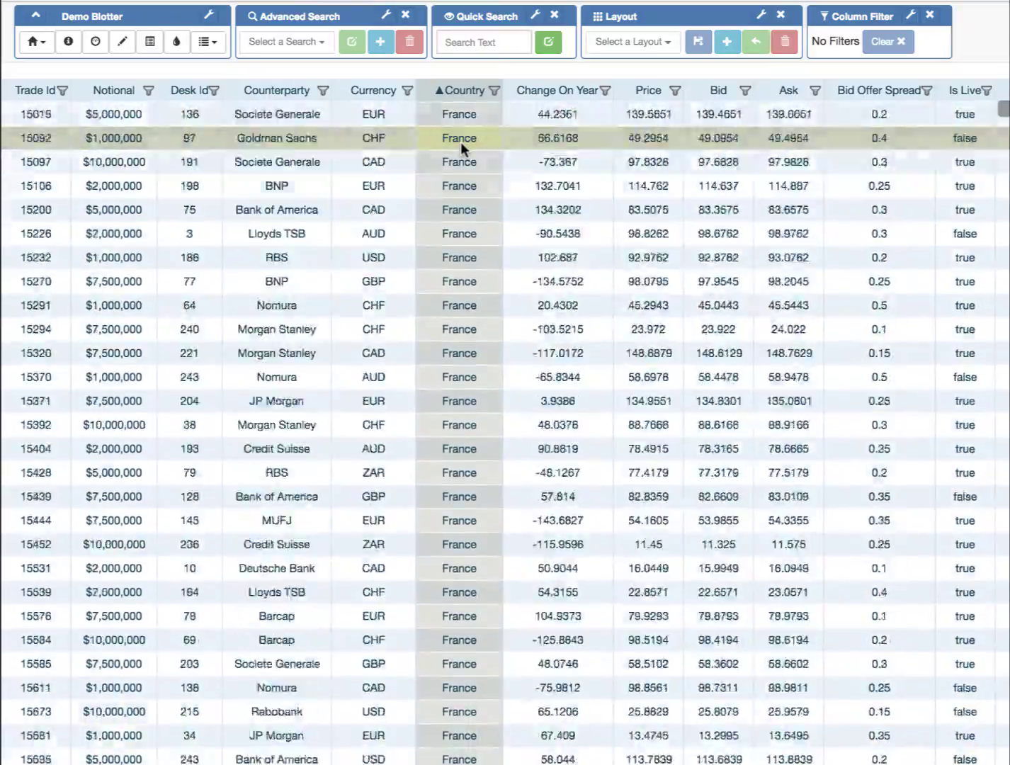
{"action": "scroll", "coordinate": [460, 142], "scroll_direction": "up", "scroll_amount": 15}
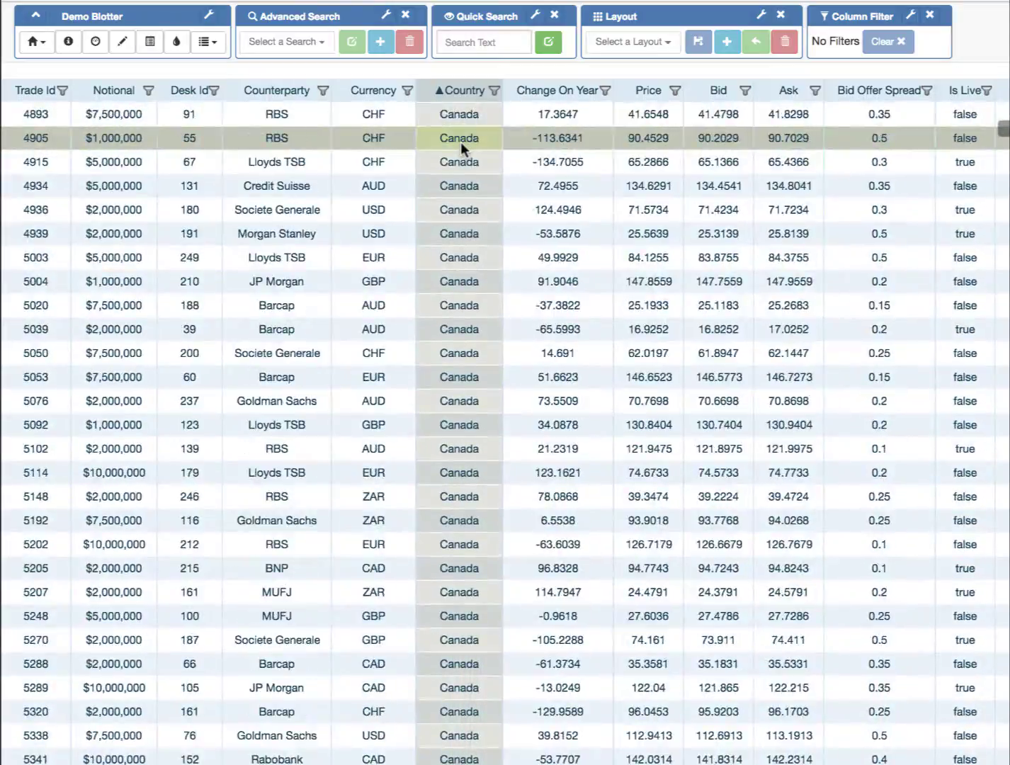
{"action": "scroll", "coordinate": [460, 141], "scroll_direction": "down", "scroll_amount": 5}
{"action": "scroll", "coordinate": [460, 142], "scroll_direction": "right", "scroll_amount": 10}
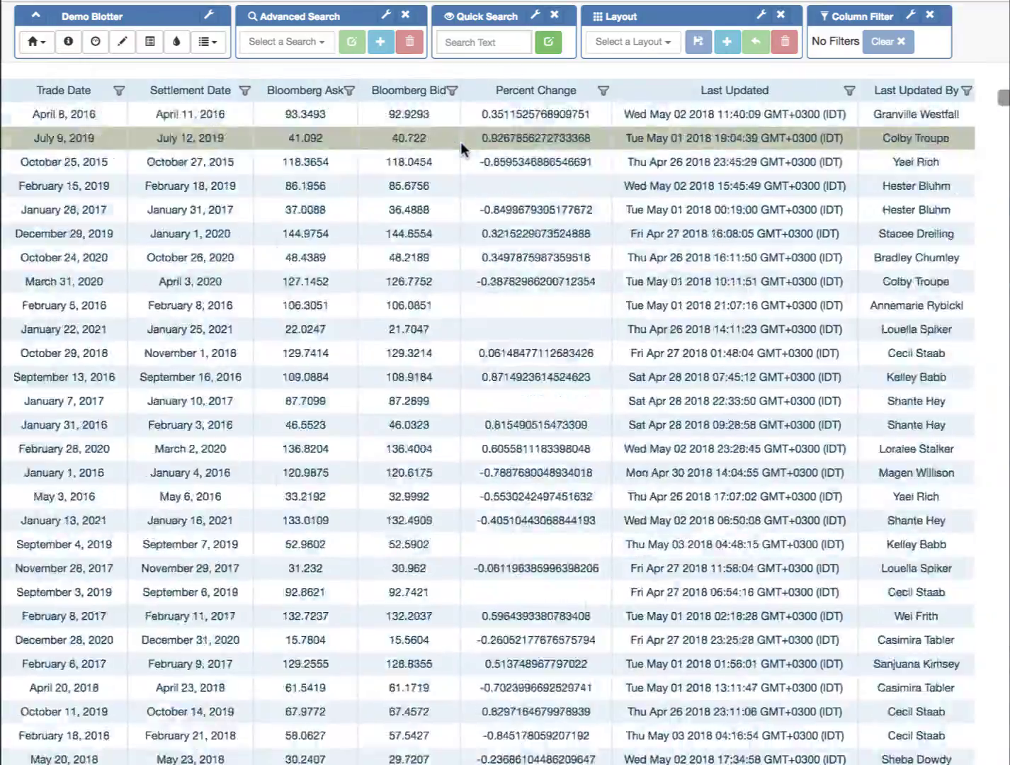
{"action": "scroll", "coordinate": [460, 142], "scroll_direction": "left", "scroll_amount": 10}
{"action": "scroll", "coordinate": [459, 142], "scroll_direction": "up", "scroll_amount": 1}
{"action": "scroll", "coordinate": [461, 142], "scroll_direction": "up", "scroll_amount": 10}
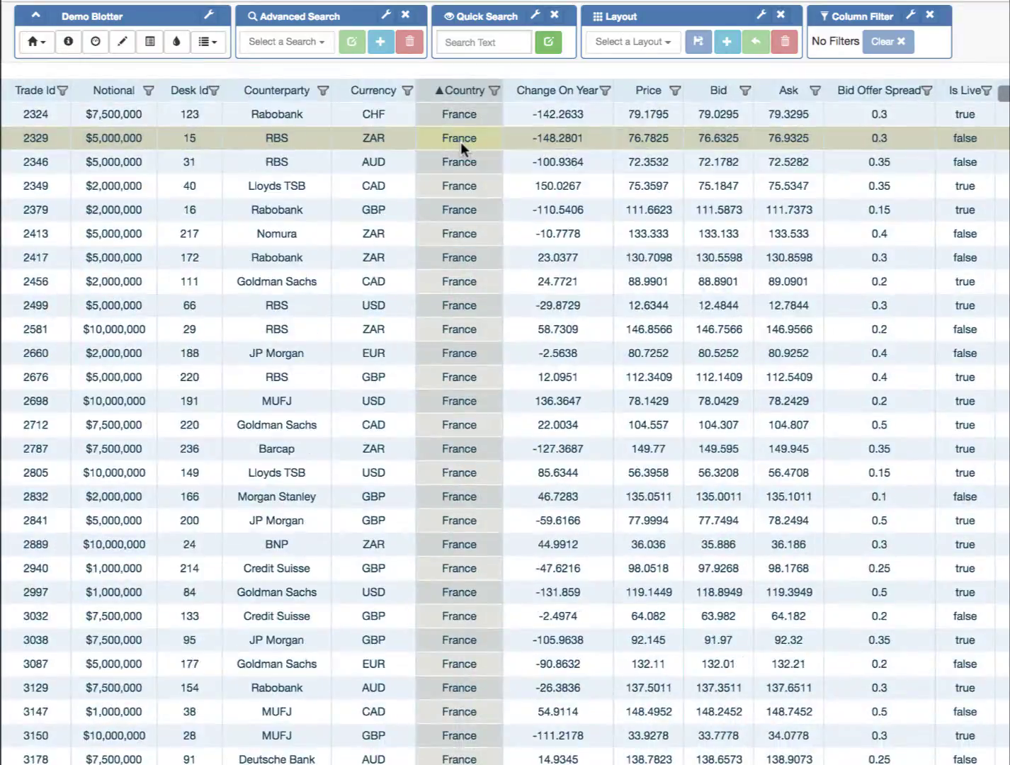
{"action": "scroll", "coordinate": [460, 143], "scroll_direction": "up", "scroll_amount": 10}
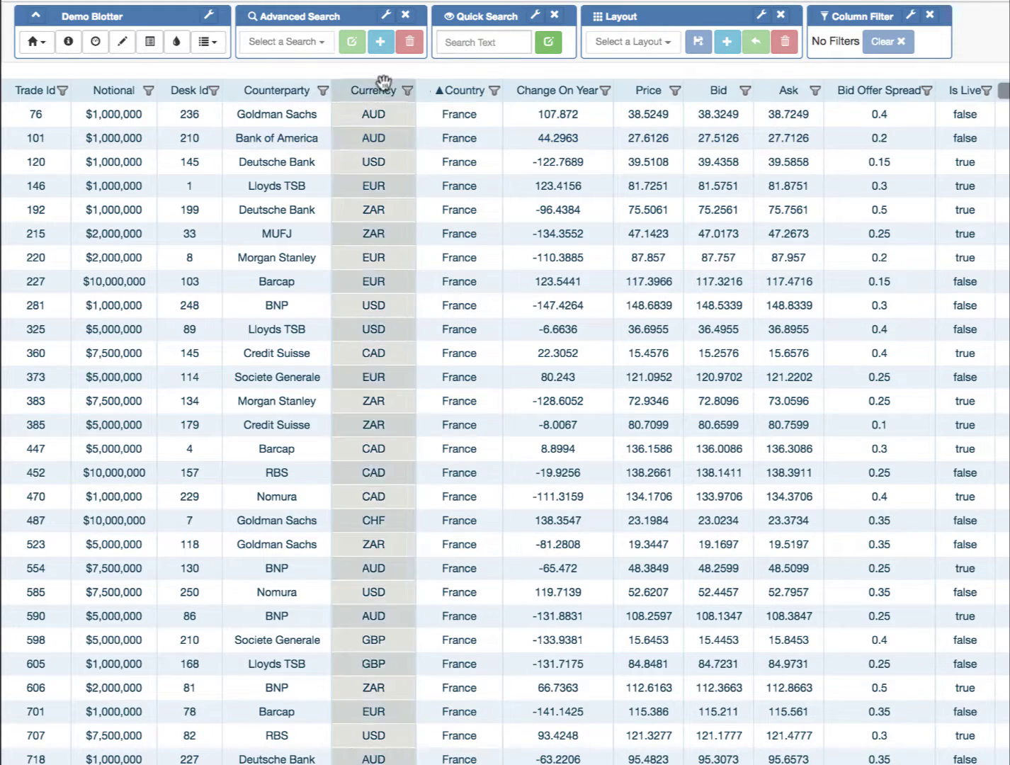
Step: Add Counterparty as the second and Currency as the third ascending sort column alongside Country
{"action": "left_click", "coordinate": [295, 87], "text": "shift"}
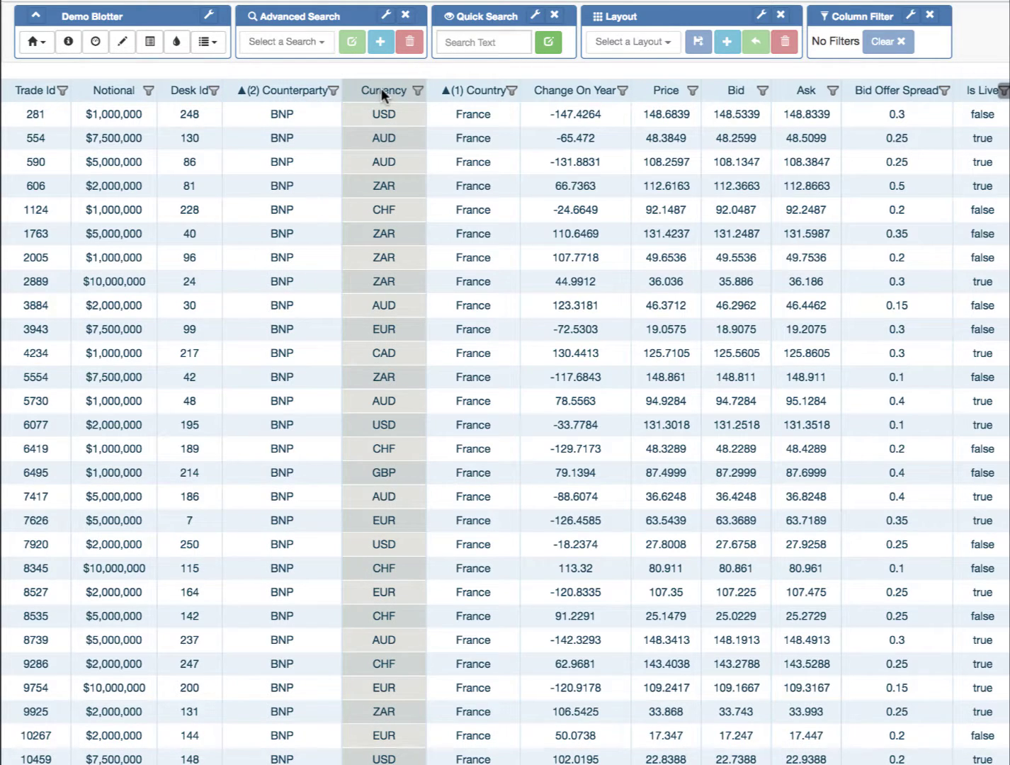
{"action": "left_click", "coordinate": [381, 87], "text": "shift"}
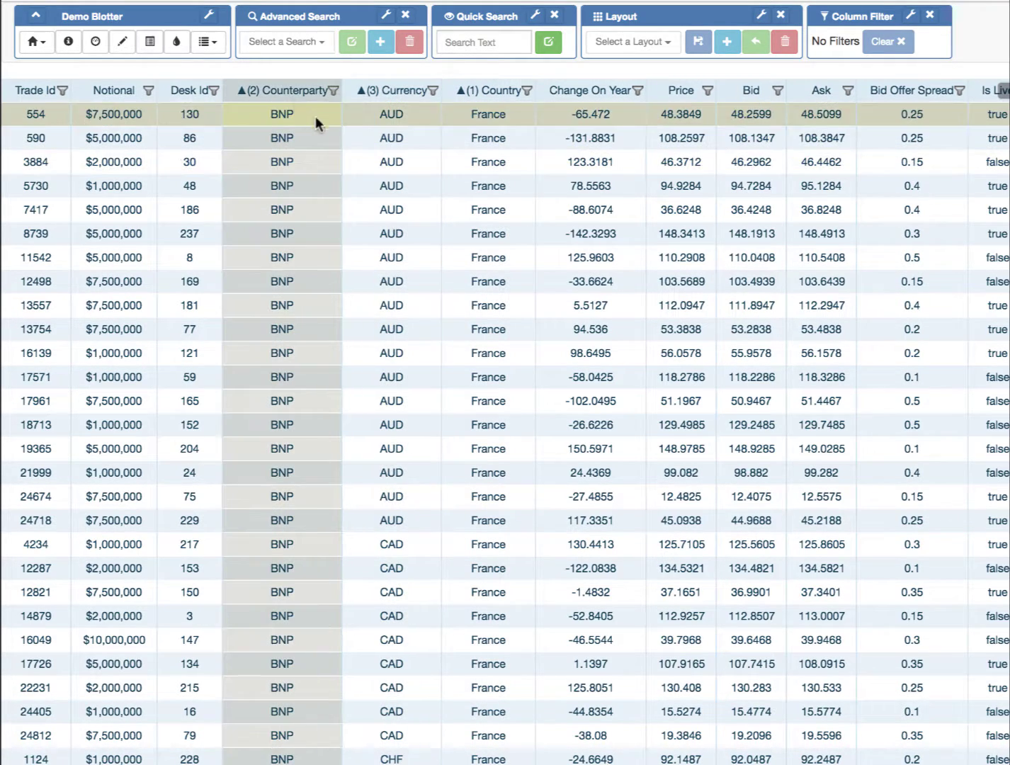
Step: Switch Counterparty and Currency to descending, and remove and re-add Counterparty as the ascending third-level sort
{"action": "left_click", "coordinate": [289, 88]}
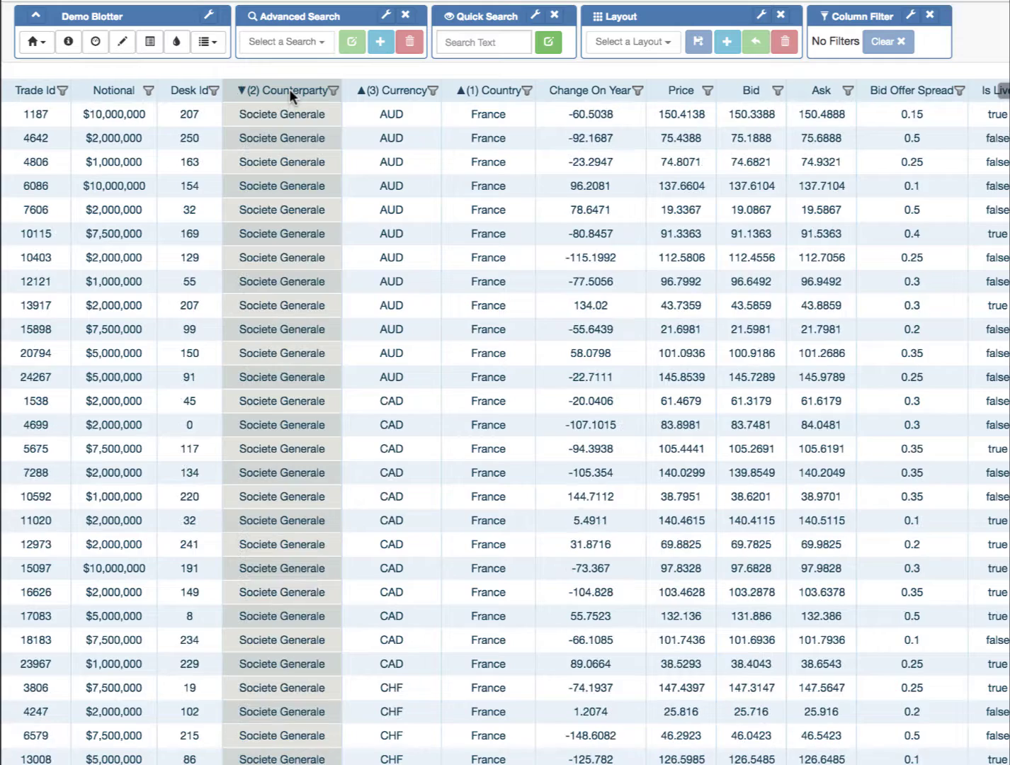
{"action": "left_click", "coordinate": [402, 90]}
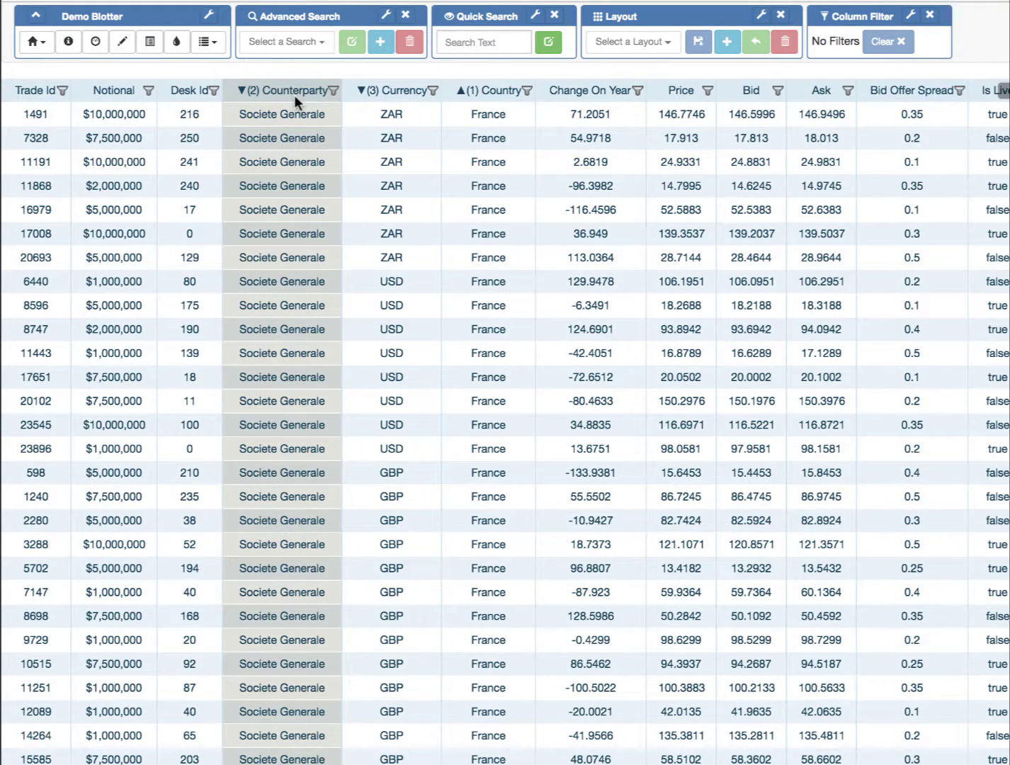
{"action": "left_click", "coordinate": [294, 94]}
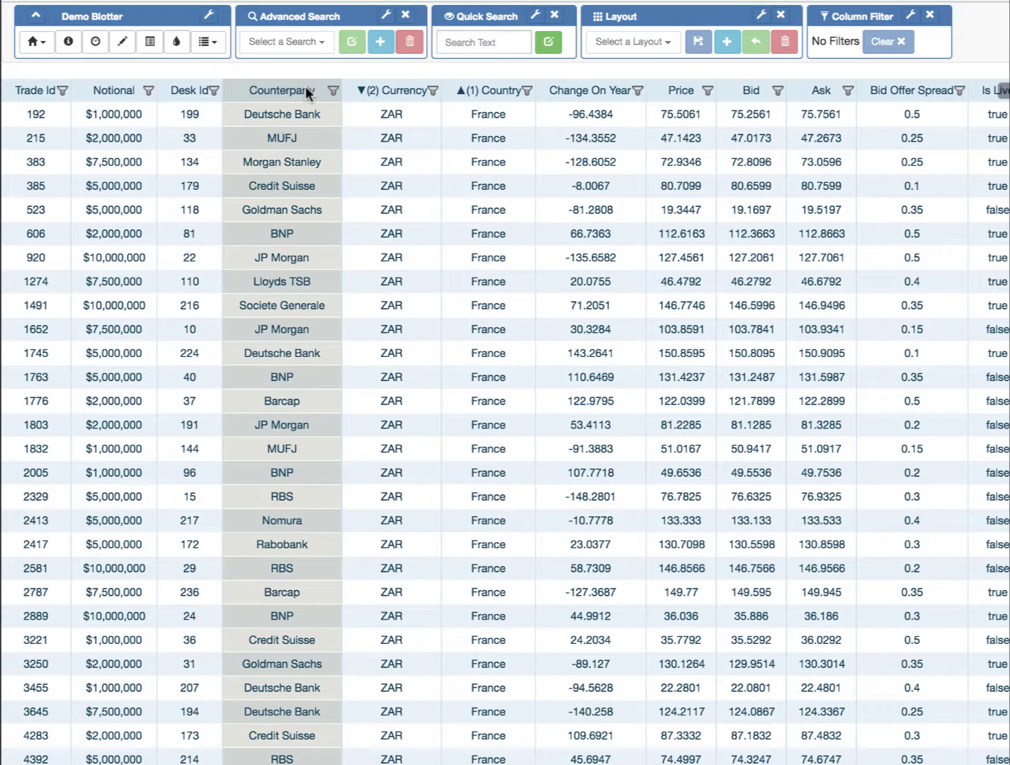
{"action": "left_click", "coordinate": [306, 85]}
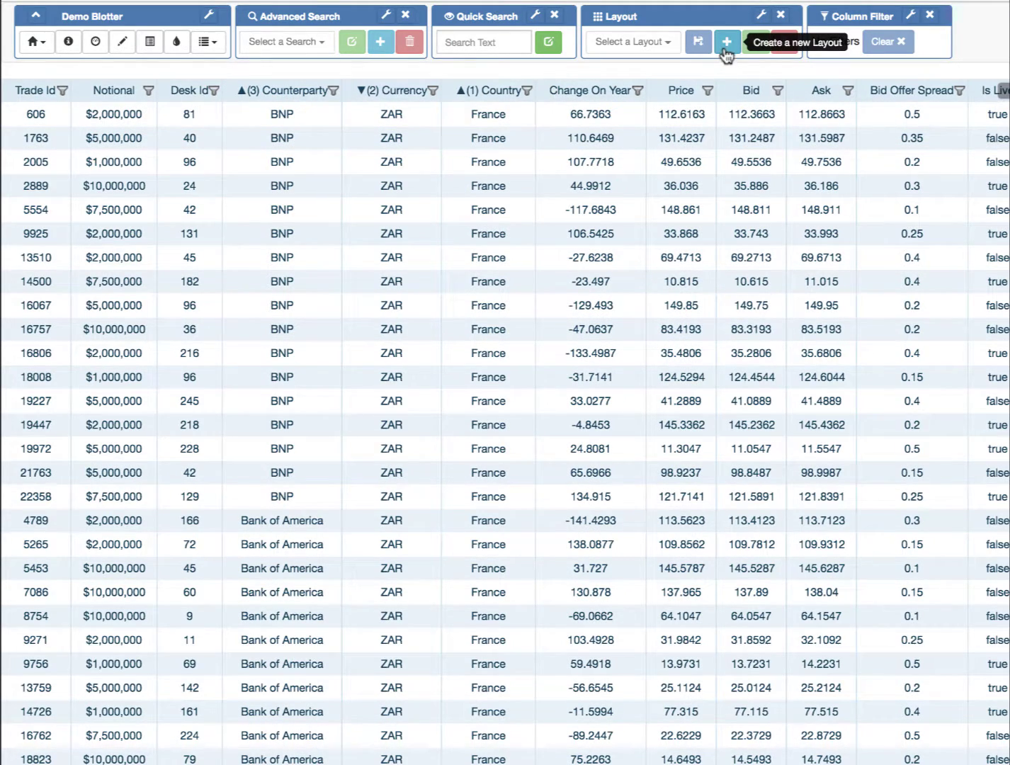
Step: Save the current grid setup as a new layout named "3 column"
{"action": "left_click", "coordinate": [726, 43]}
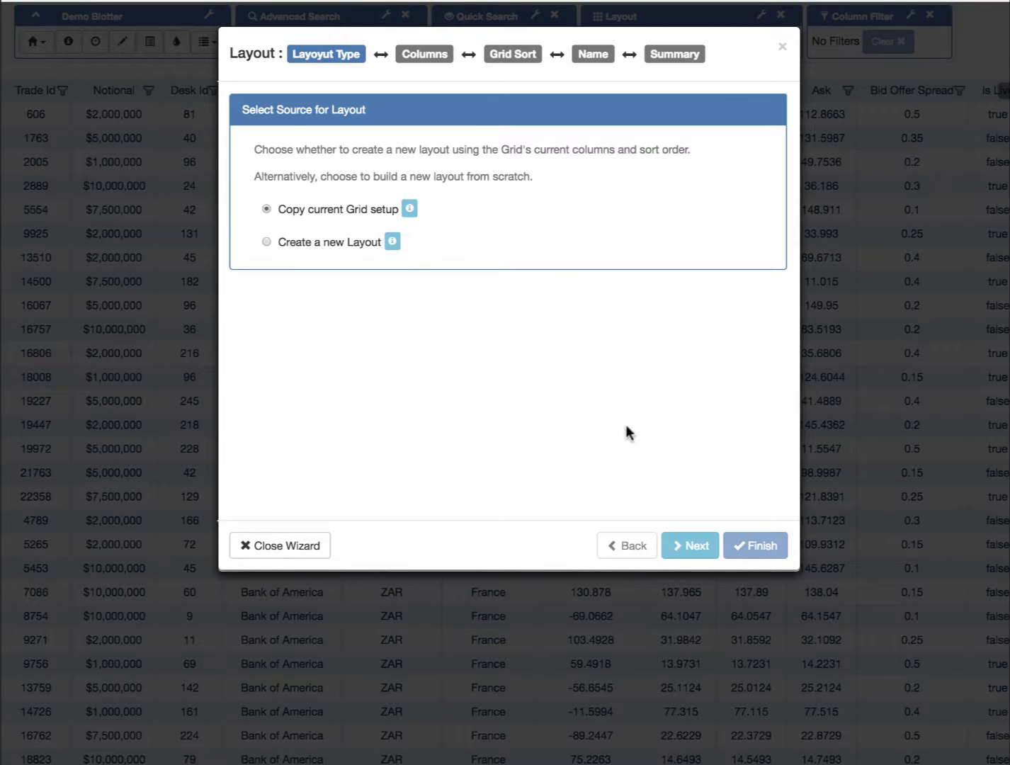
{"action": "left_click", "coordinate": [686, 544]}
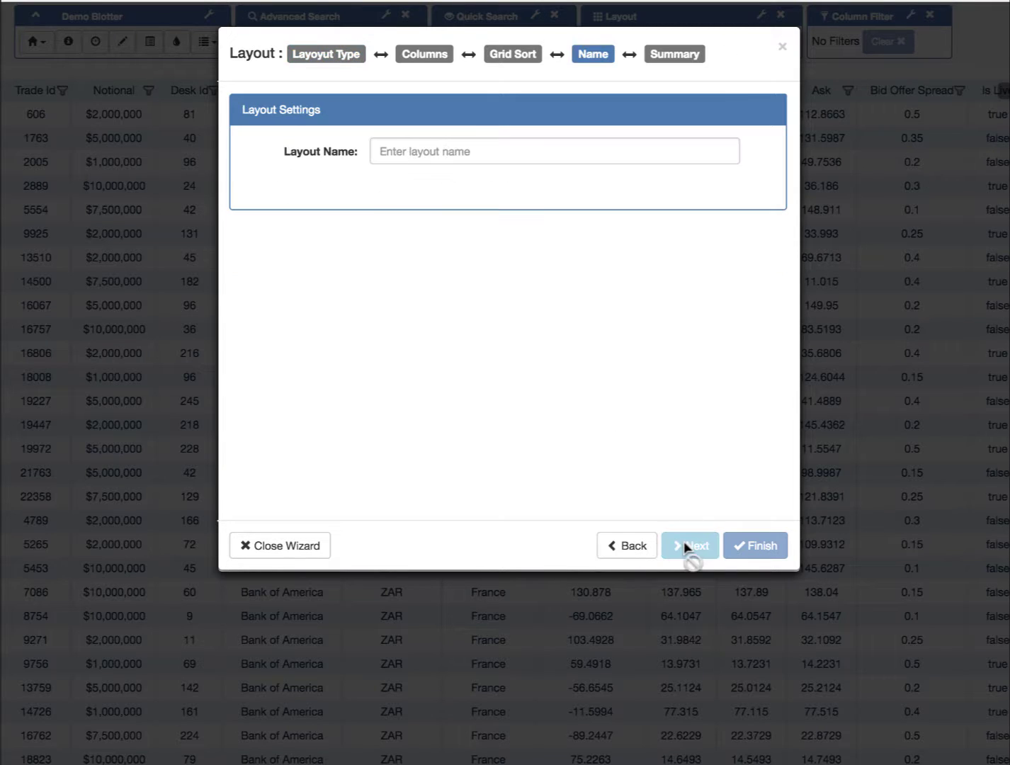
{"action": "left_click", "coordinate": [532, 157]}
{"action": "type", "text": "3 la"}
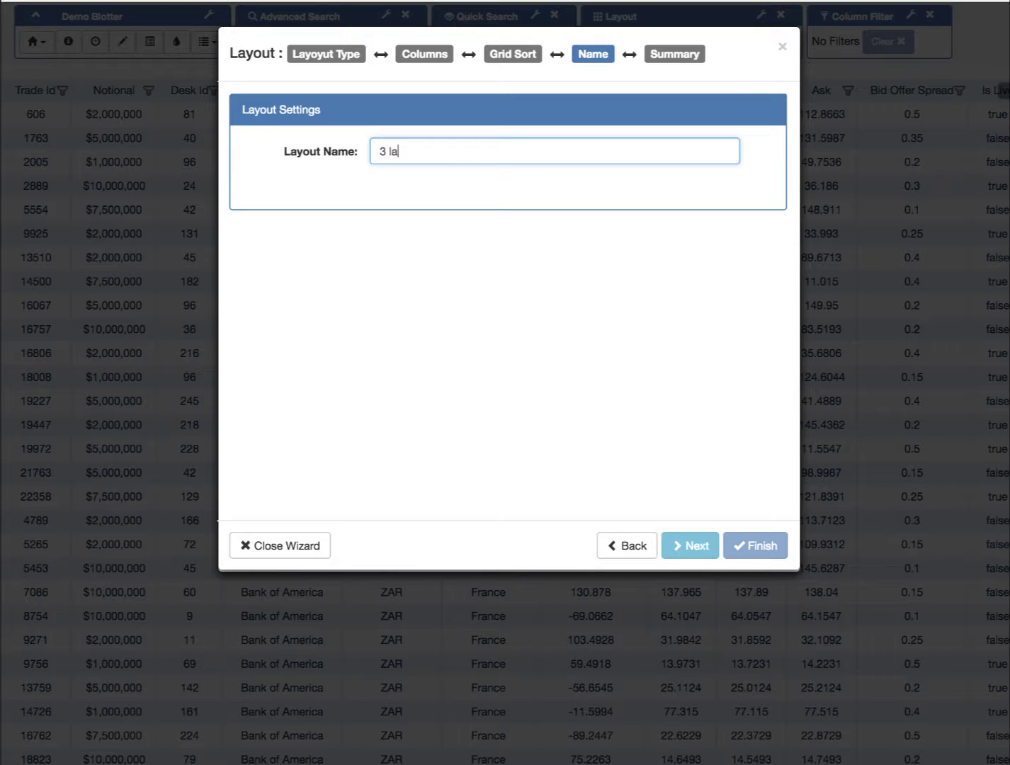
{"action": "key", "text": "BackSpace"}
{"action": "key", "text": "BackSpace"}
{"action": "type", "text": "column"}
{"action": "left_click", "coordinate": [688, 545]}
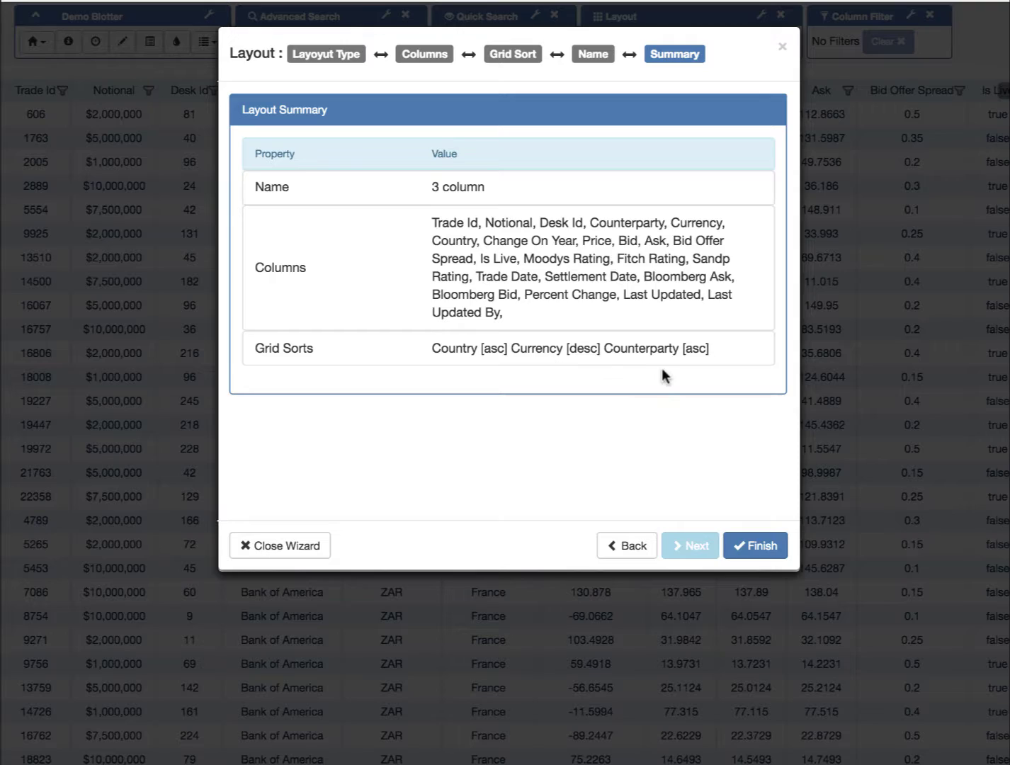
{"action": "left_click", "coordinate": [757, 546]}
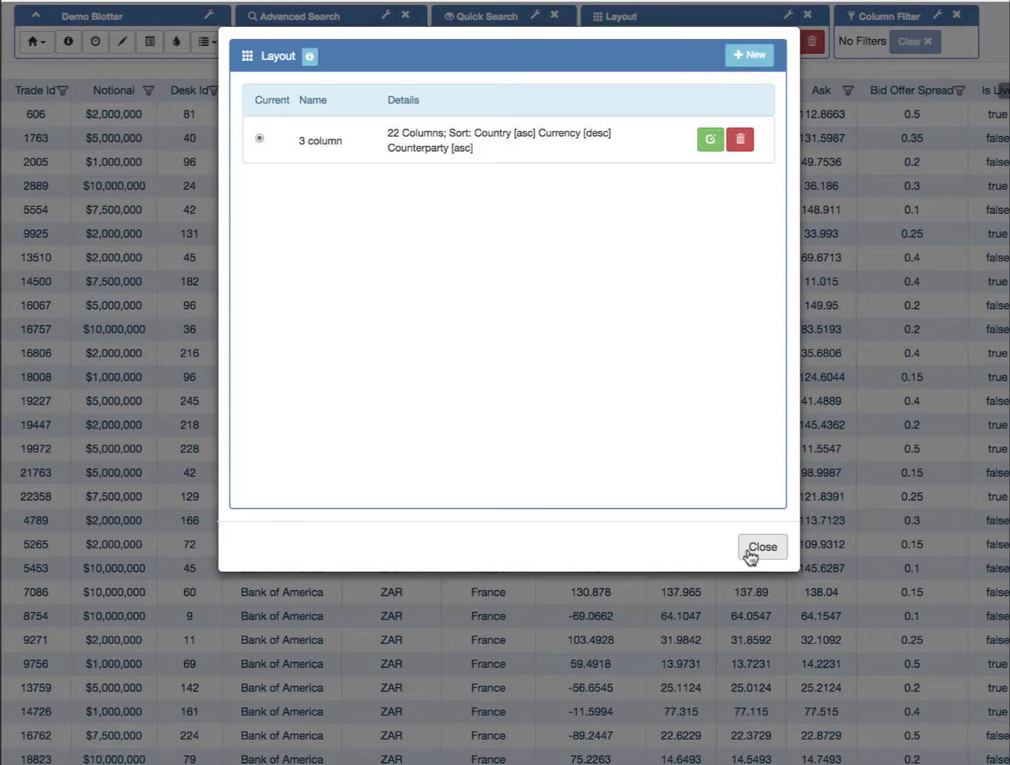
{"action": "left_click", "coordinate": [756, 547]}
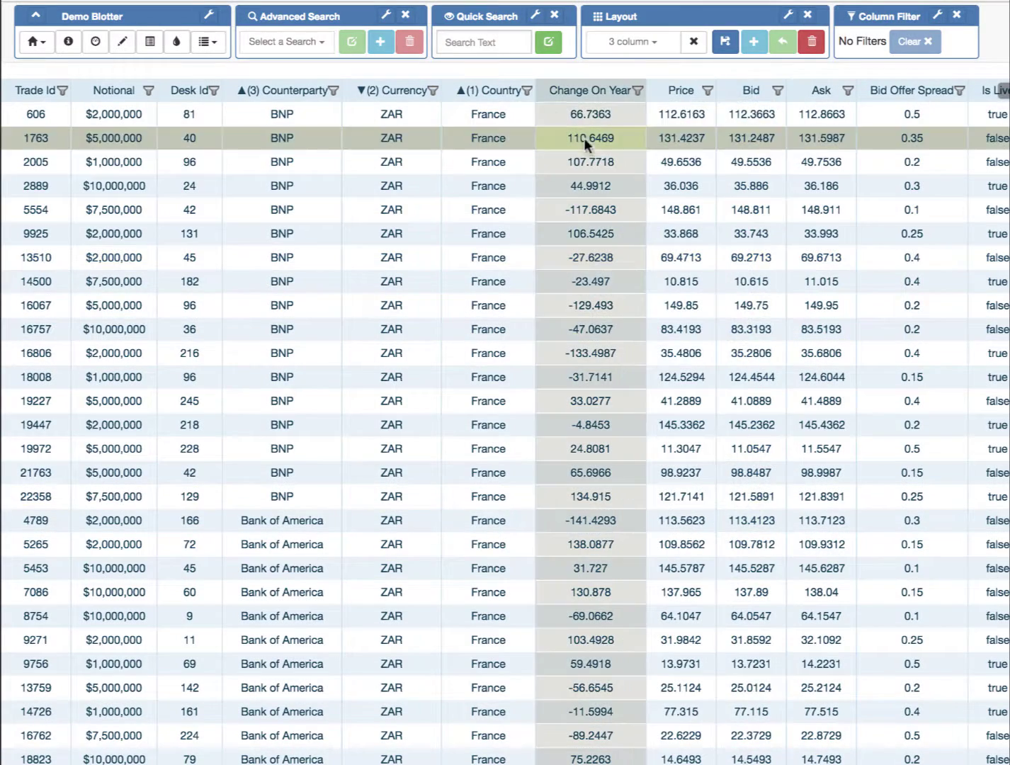
Step: Clear the active layout, reapply the saved "3 column" layout, and clear it again
{"action": "left_click", "coordinate": [695, 41]}
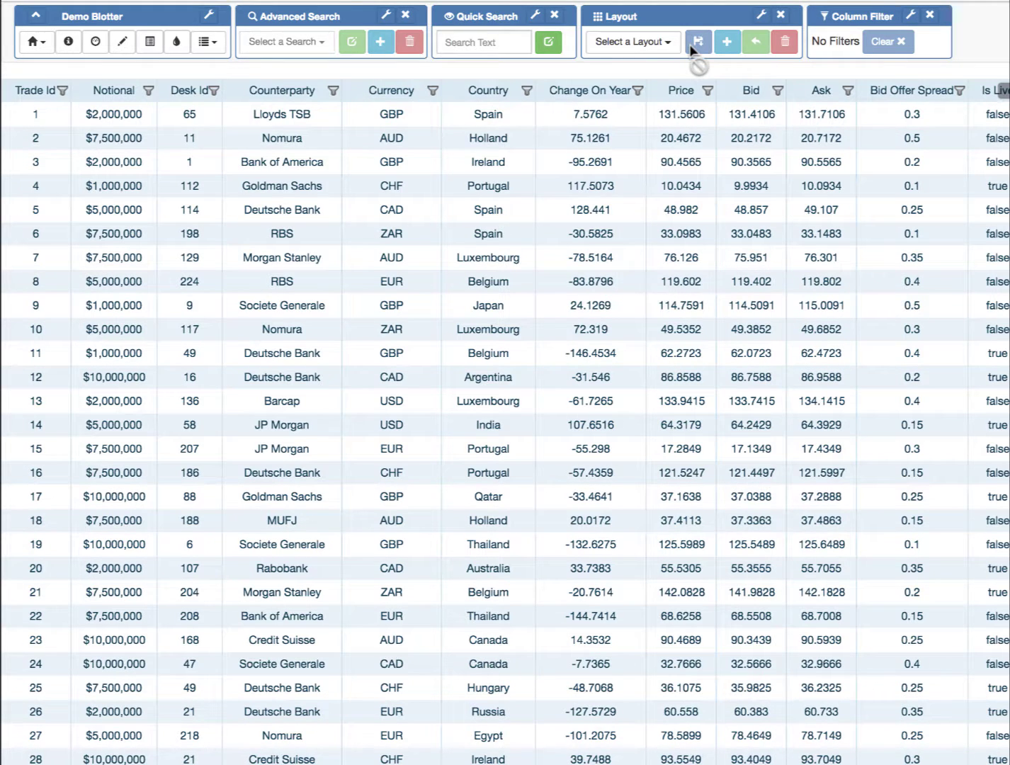
{"action": "left_click", "coordinate": [657, 42]}
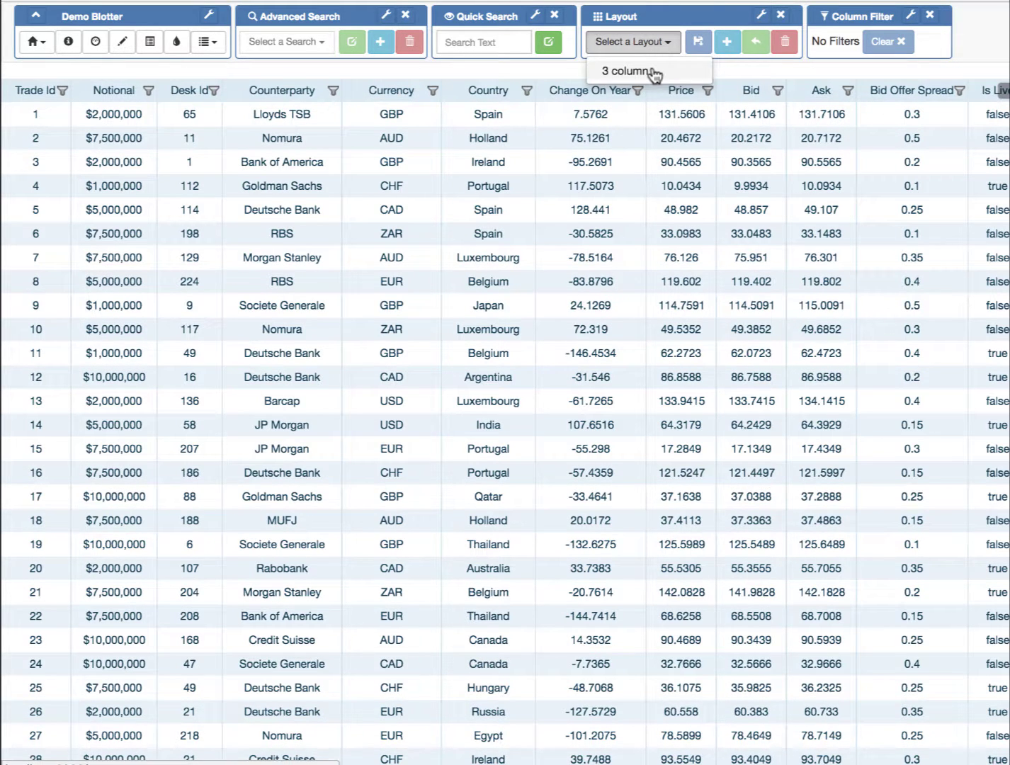
{"action": "left_click", "coordinate": [653, 73]}
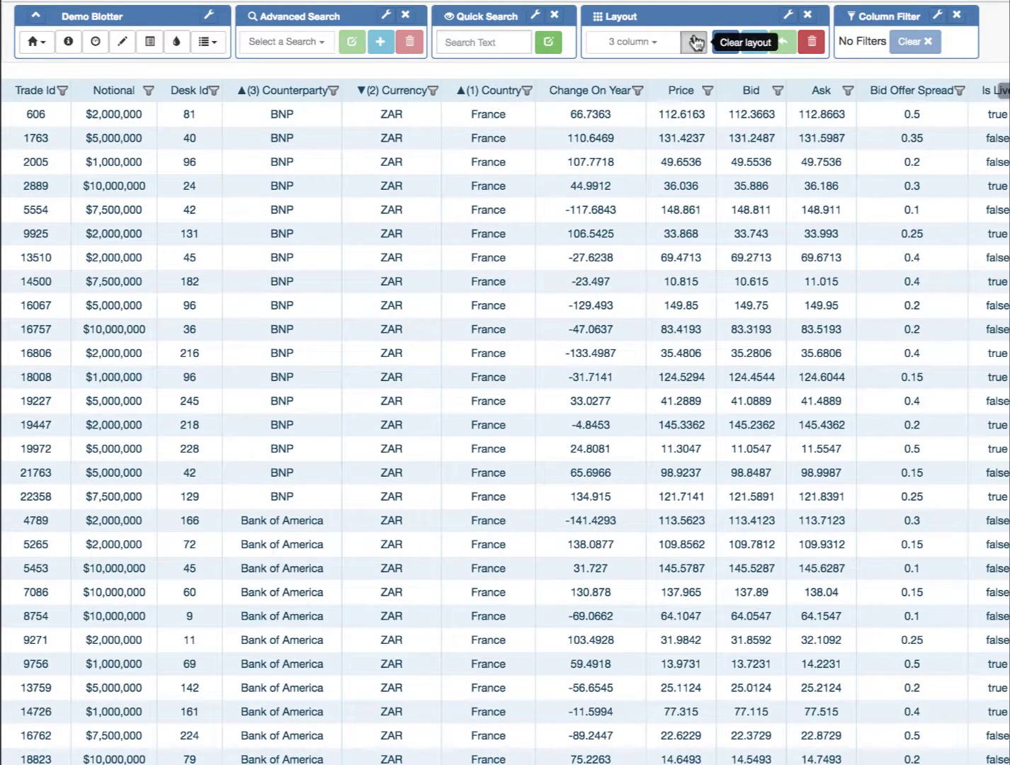
{"action": "left_click", "coordinate": [694, 40]}
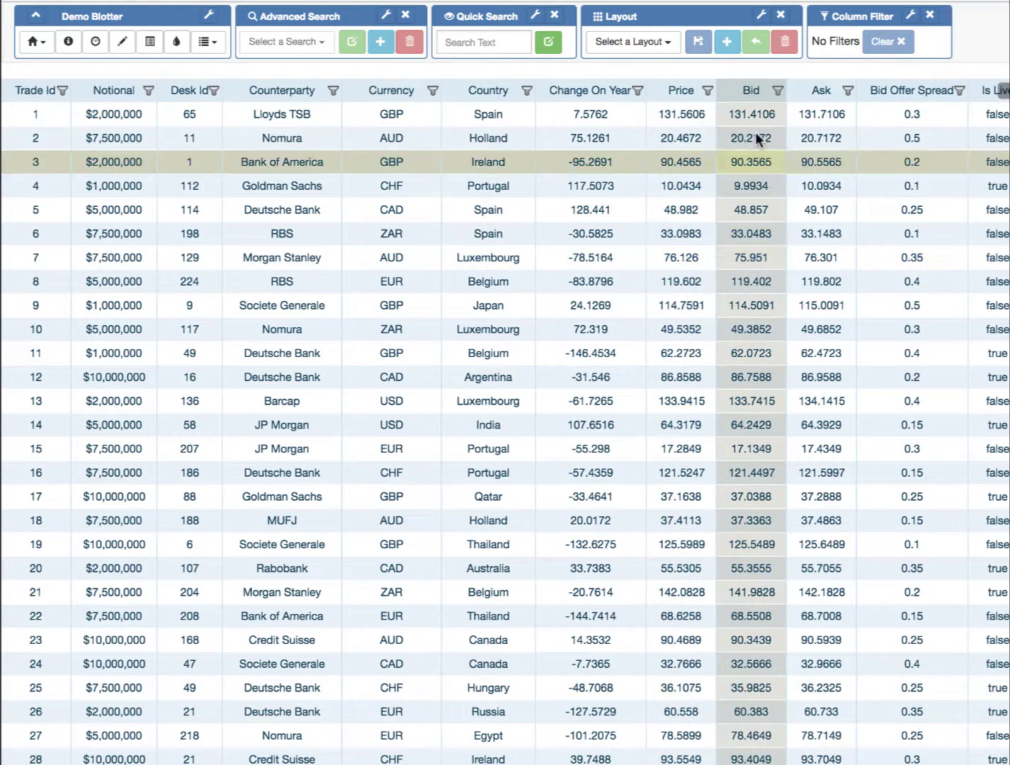
Step: Start a layout from scratch containing Change On Year, Counterparty, Country, Currency, Fitch Rating, Is Live, Last Updated, Notional and Percent Change
{"action": "left_click", "coordinate": [726, 42]}
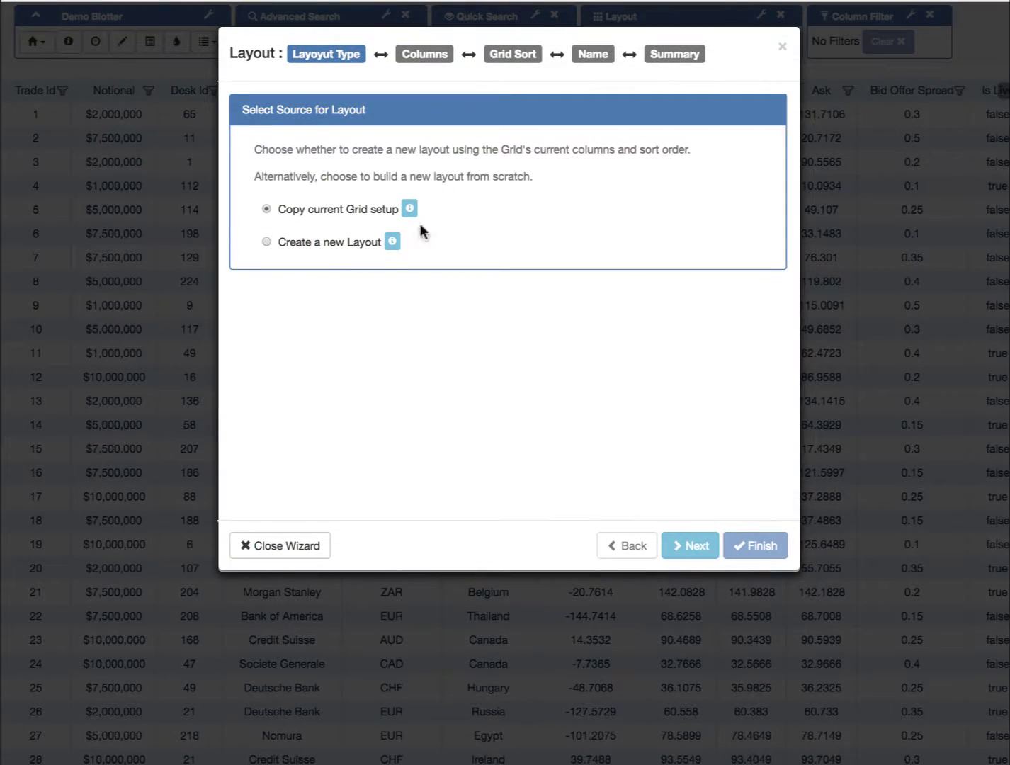
{"action": "left_click", "coordinate": [355, 245]}
{"action": "left_click", "coordinate": [687, 551]}
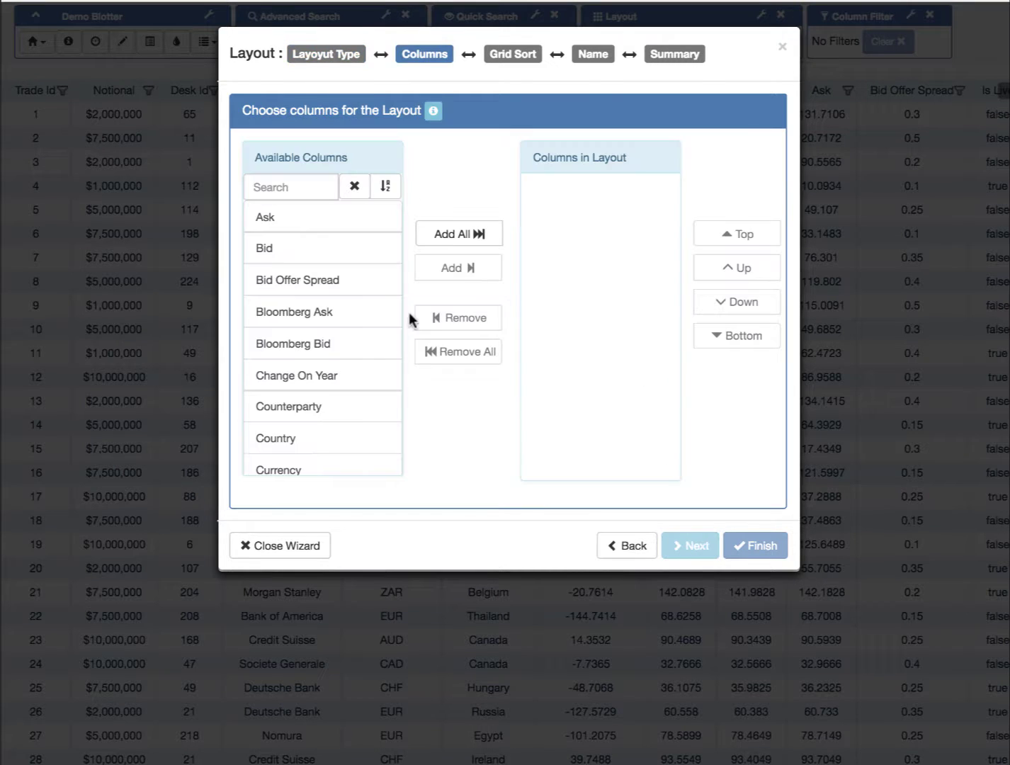
{"action": "left_click", "coordinate": [307, 380]}
{"action": "left_click", "coordinate": [295, 408]}
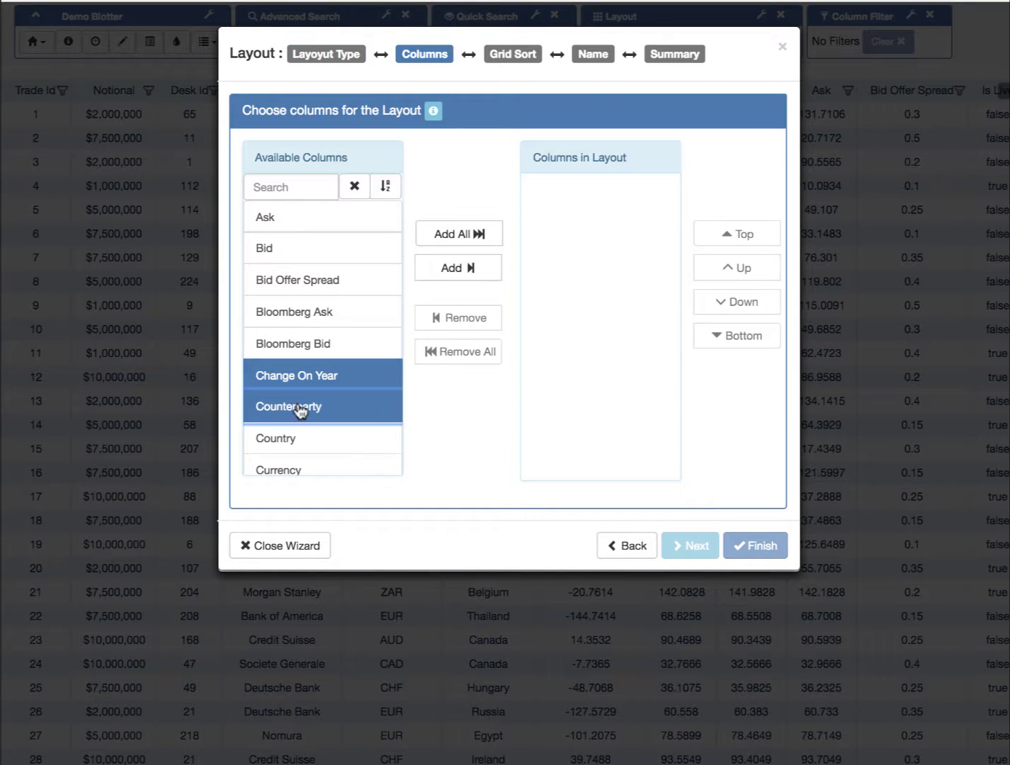
{"action": "left_click", "coordinate": [296, 438]}
{"action": "scroll", "coordinate": [296, 437], "scroll_direction": "down", "scroll_amount": 4}
{"action": "left_click", "coordinate": [323, 338]}
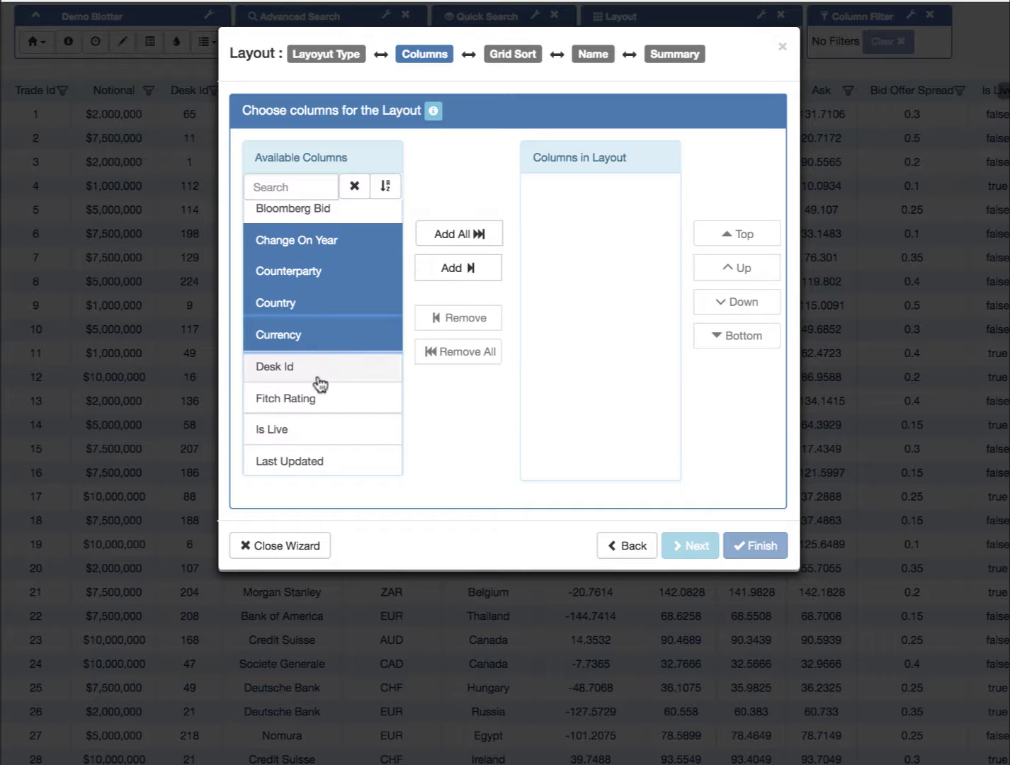
{"action": "left_click", "coordinate": [317, 401]}
{"action": "left_click", "coordinate": [314, 431]}
{"action": "left_click", "coordinate": [314, 460]}
{"action": "scroll", "coordinate": [330, 398], "scroll_direction": "down", "scroll_amount": 5}
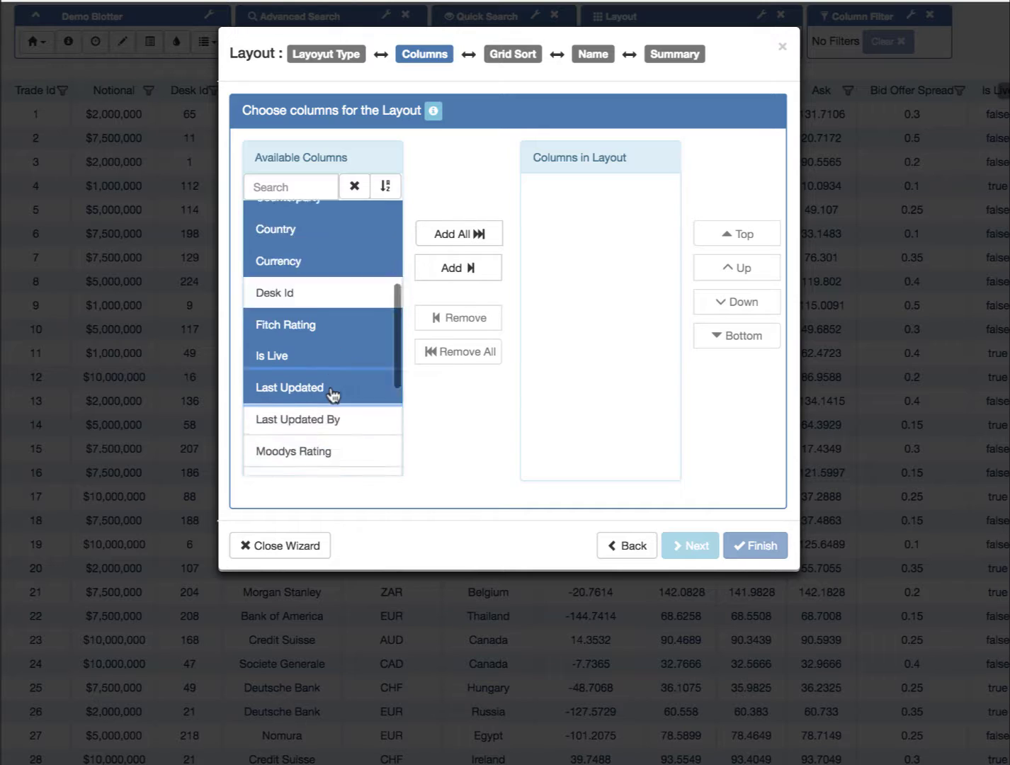
{"action": "left_click", "coordinate": [316, 355]}
{"action": "left_click", "coordinate": [318, 385]}
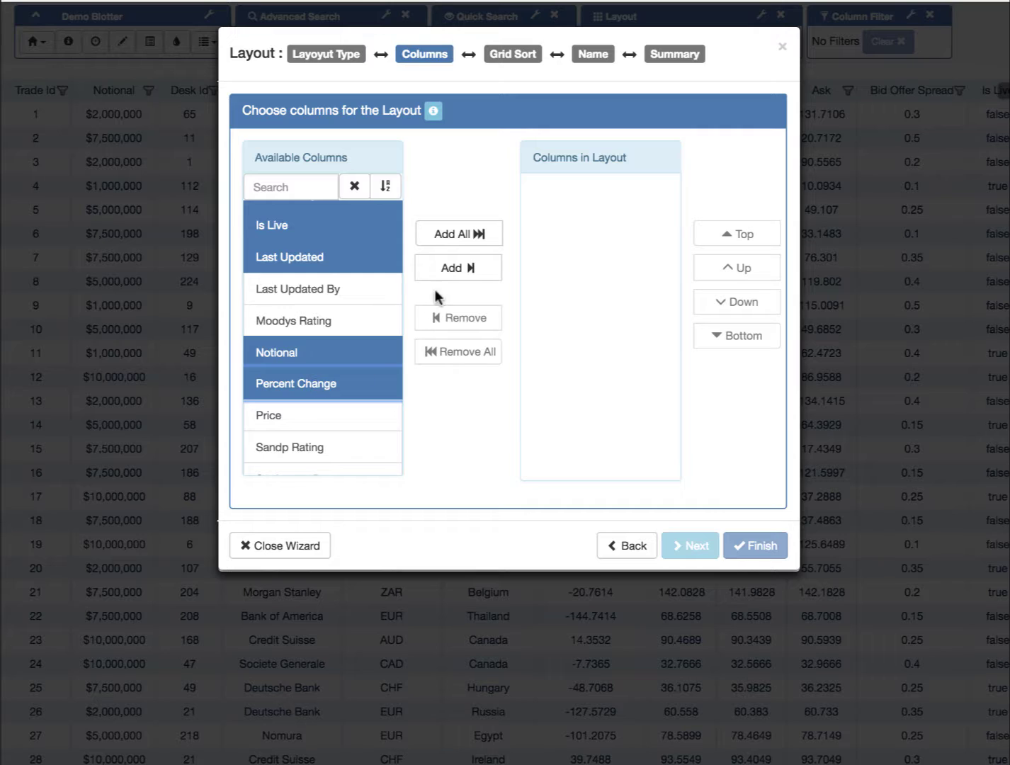
{"action": "left_click", "coordinate": [453, 269]}
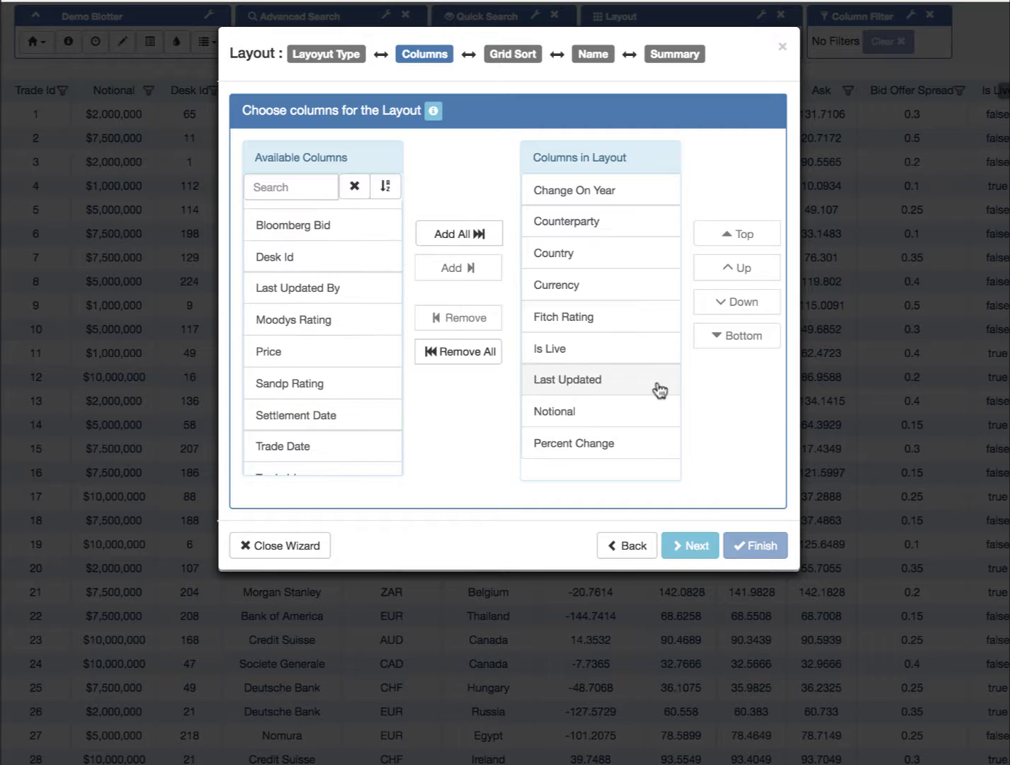
Step: Add Notional as the new layout's first sort column, in ascending order
{"action": "left_click", "coordinate": [694, 545]}
{"action": "left_click", "coordinate": [732, 117]}
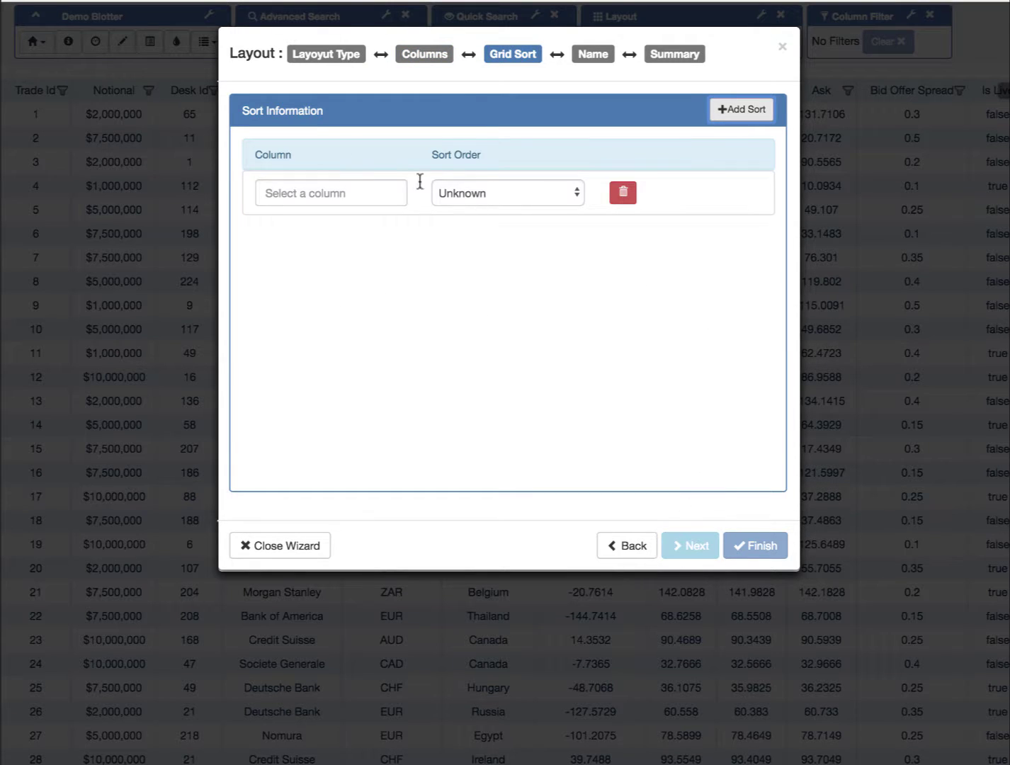
{"action": "left_click", "coordinate": [384, 190]}
{"action": "scroll", "coordinate": [357, 265], "scroll_direction": "down", "scroll_amount": 3}
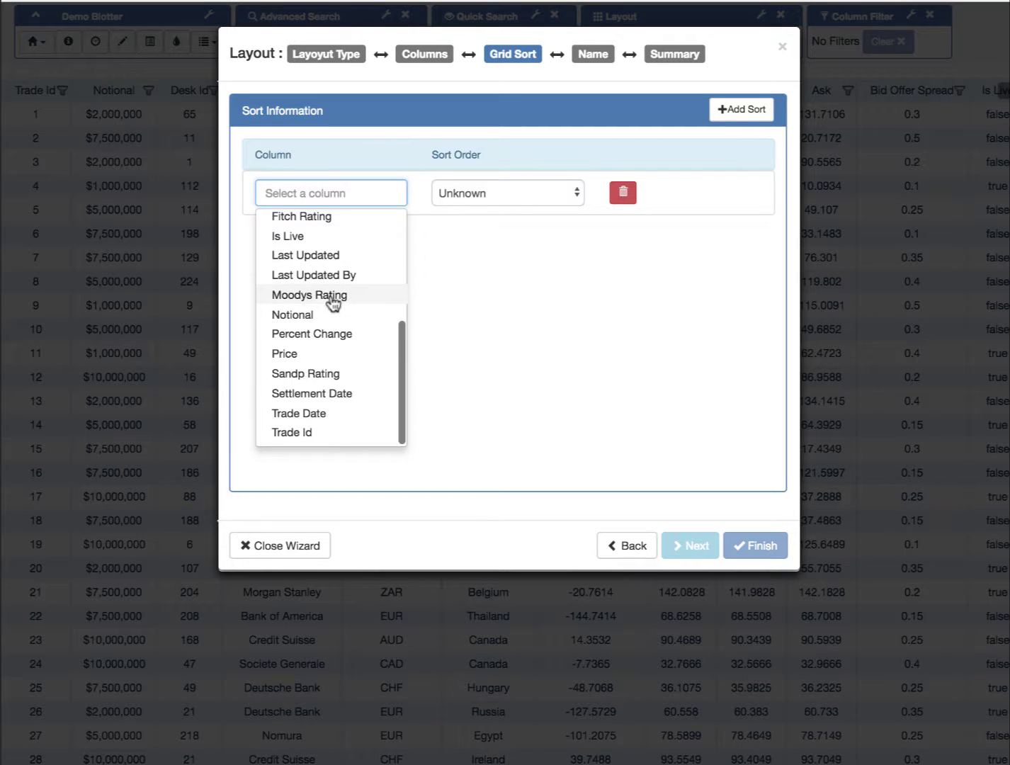
{"action": "left_click", "coordinate": [316, 311]}
{"action": "left_click", "coordinate": [517, 185]}
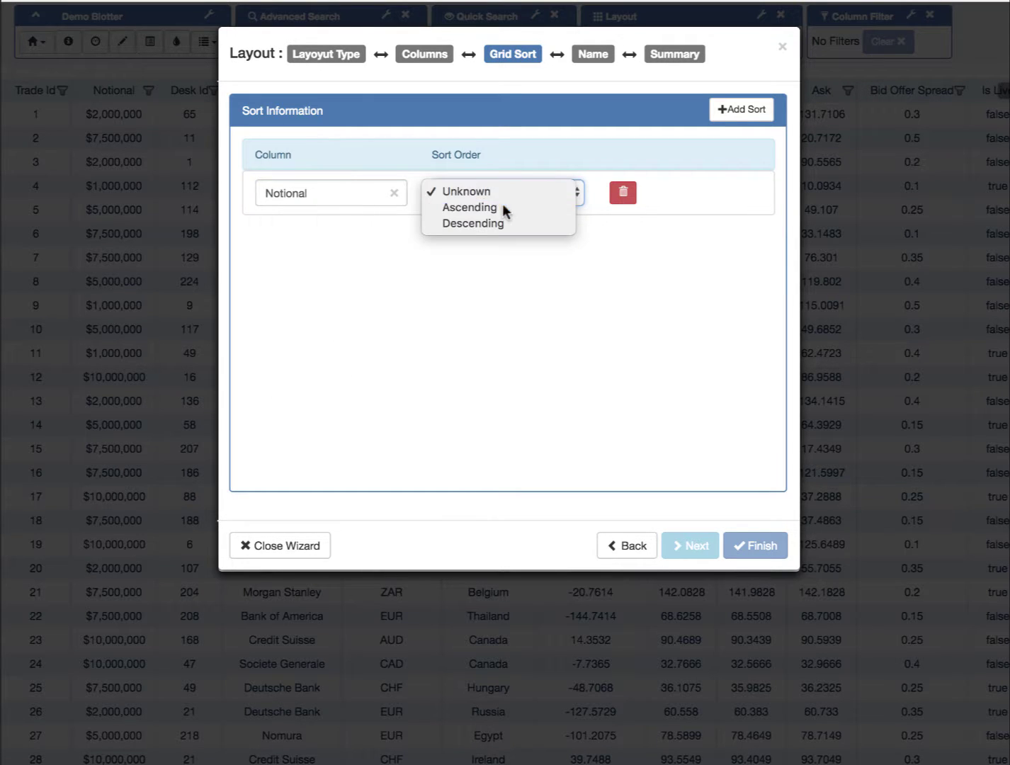
{"action": "left_click", "coordinate": [503, 211]}
Step: Add Counterparty as the layout's second sort column, in descending order
{"action": "left_click", "coordinate": [743, 109]}
{"action": "left_click", "coordinate": [343, 238]}
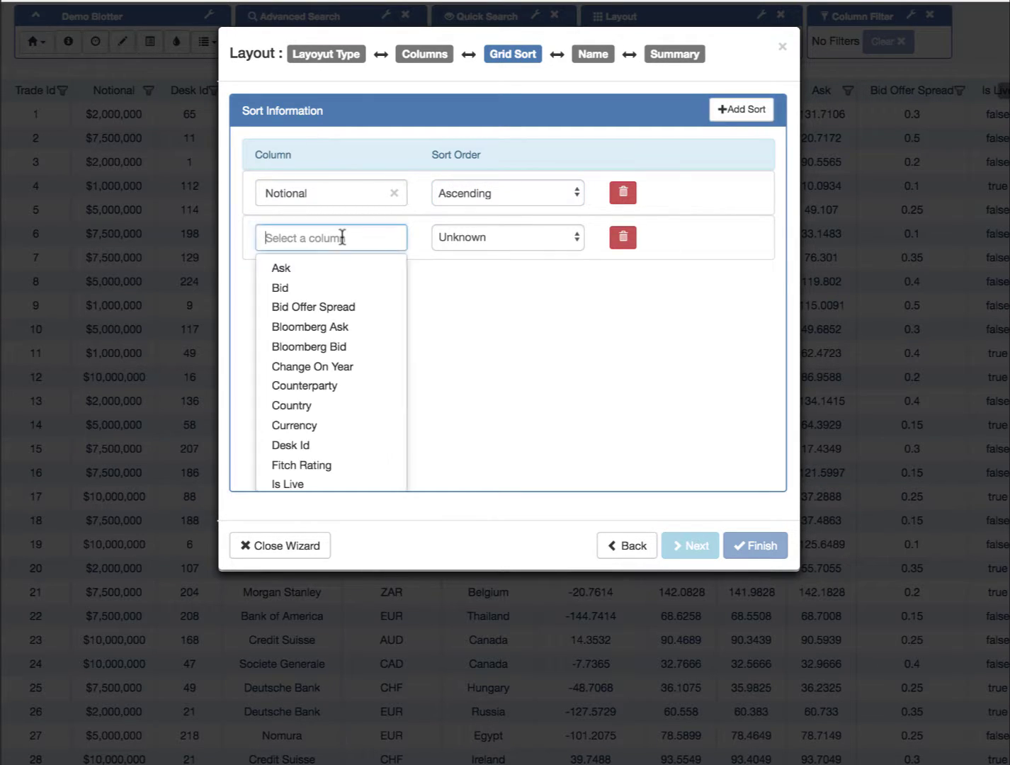
{"action": "left_click", "coordinate": [307, 384]}
{"action": "left_click", "coordinate": [505, 238]}
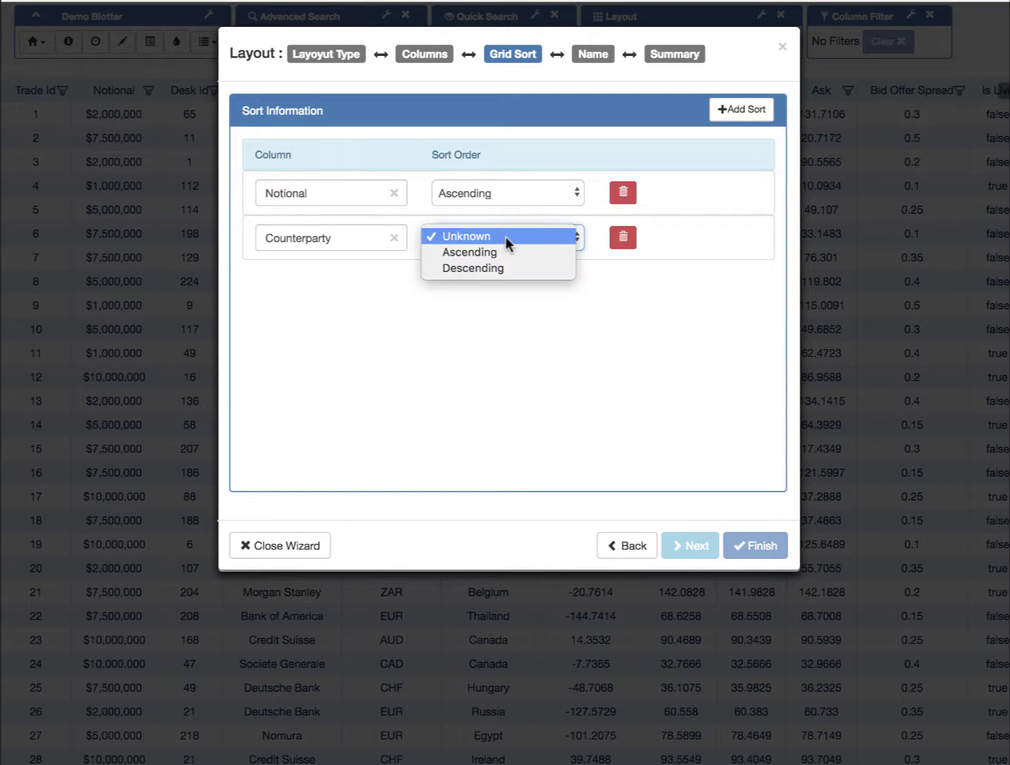
{"action": "left_click", "coordinate": [500, 267]}
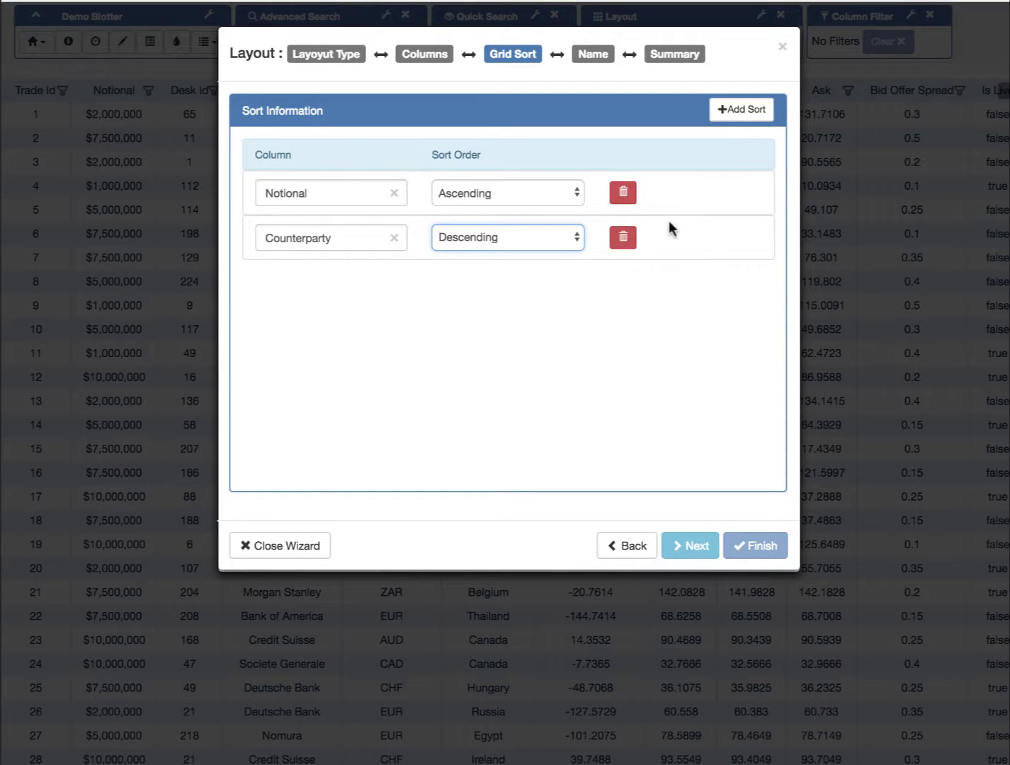
Step: Add Country as the layout's third sort column, in ascending order
{"action": "left_click", "coordinate": [735, 116]}
{"action": "left_click", "coordinate": [319, 285]}
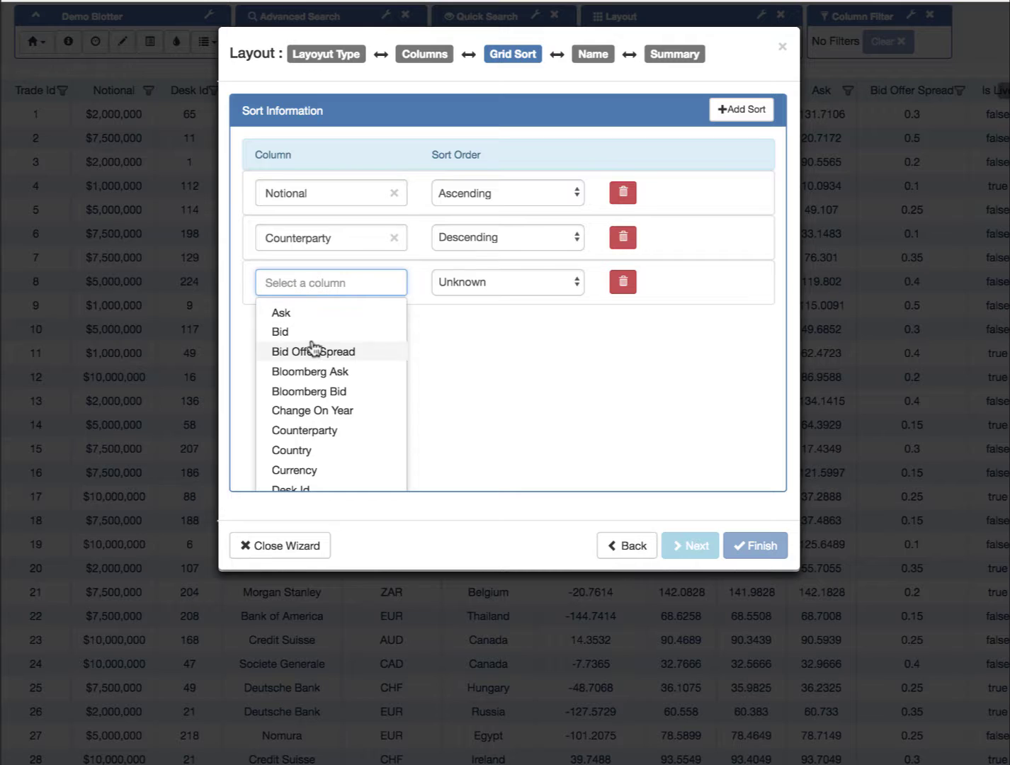
{"action": "scroll", "coordinate": [334, 347], "scroll_direction": "down", "scroll_amount": 3}
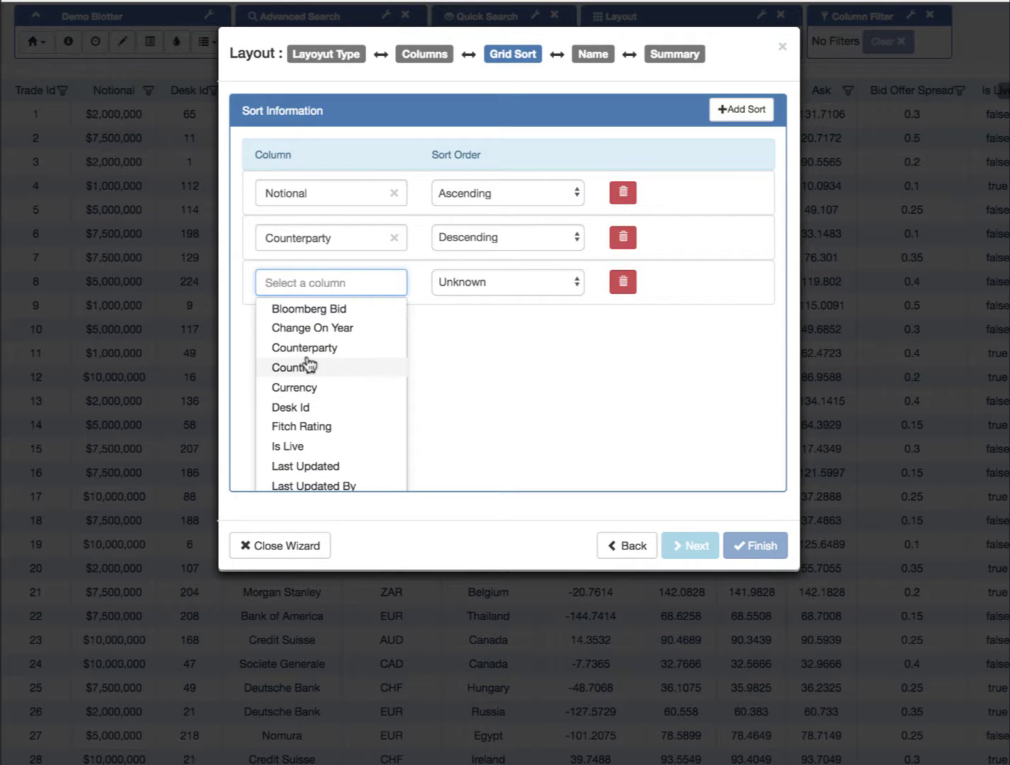
{"action": "left_click", "coordinate": [308, 368]}
{"action": "left_click", "coordinate": [502, 283]}
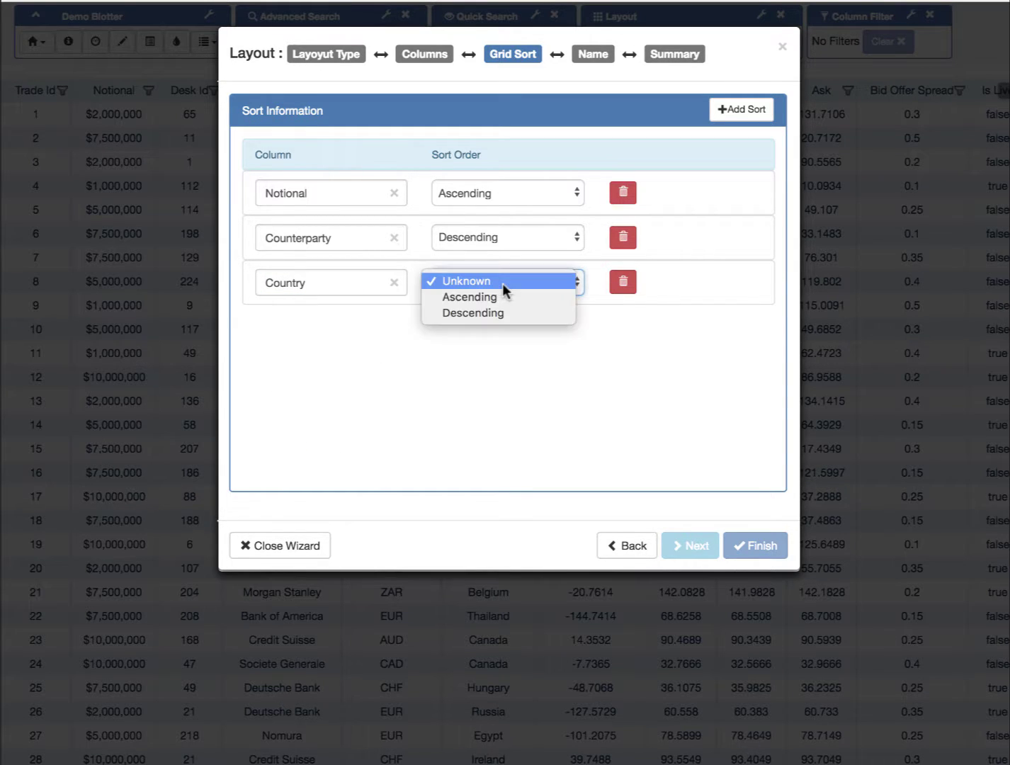
{"action": "left_click", "coordinate": [495, 297]}
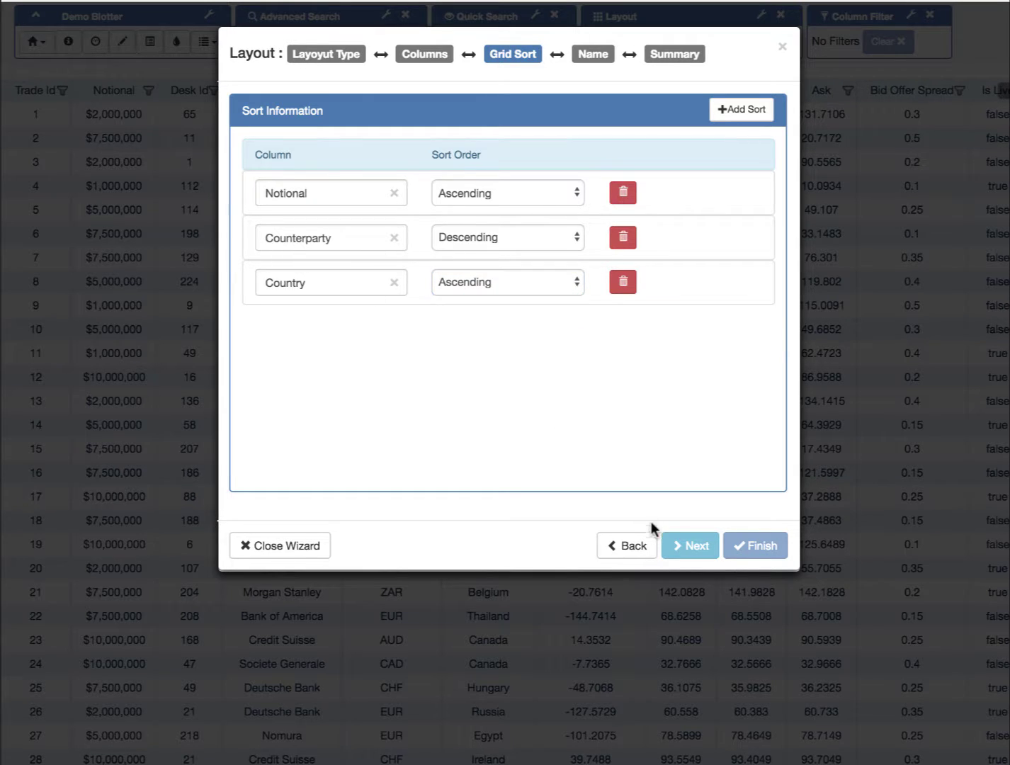
Step: Name the layout "another sort", finish creating it, and return to the grid
{"action": "left_click", "coordinate": [691, 547]}
{"action": "left_click", "coordinate": [532, 159]}
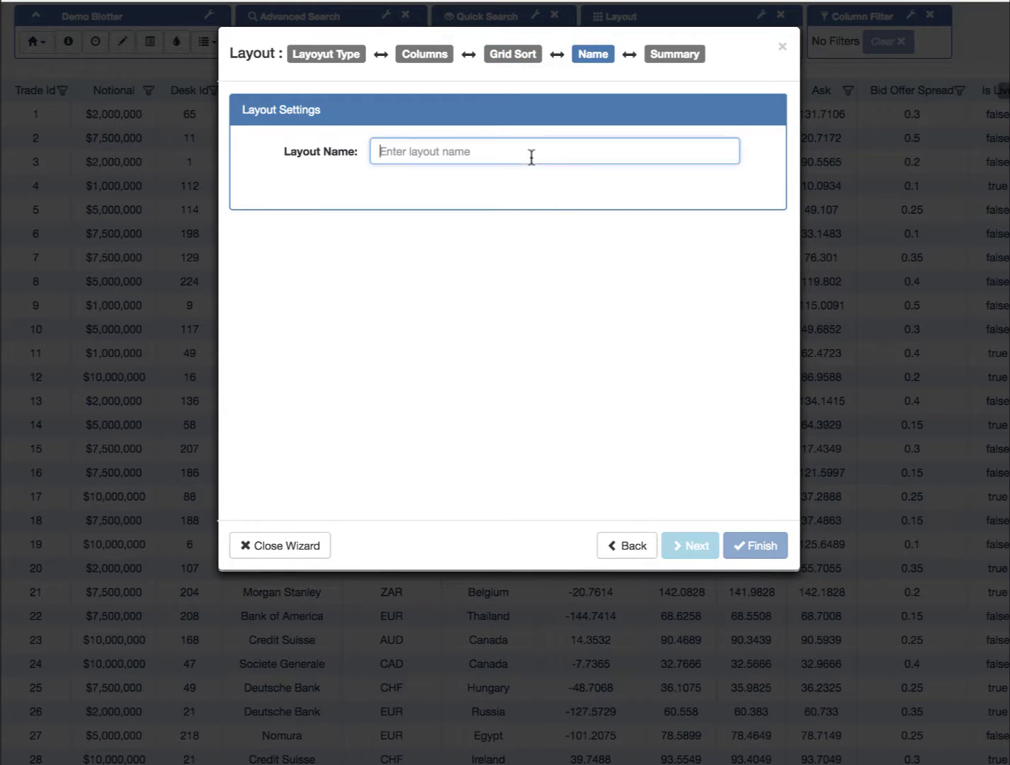
{"action": "type", "text": "another sort"}
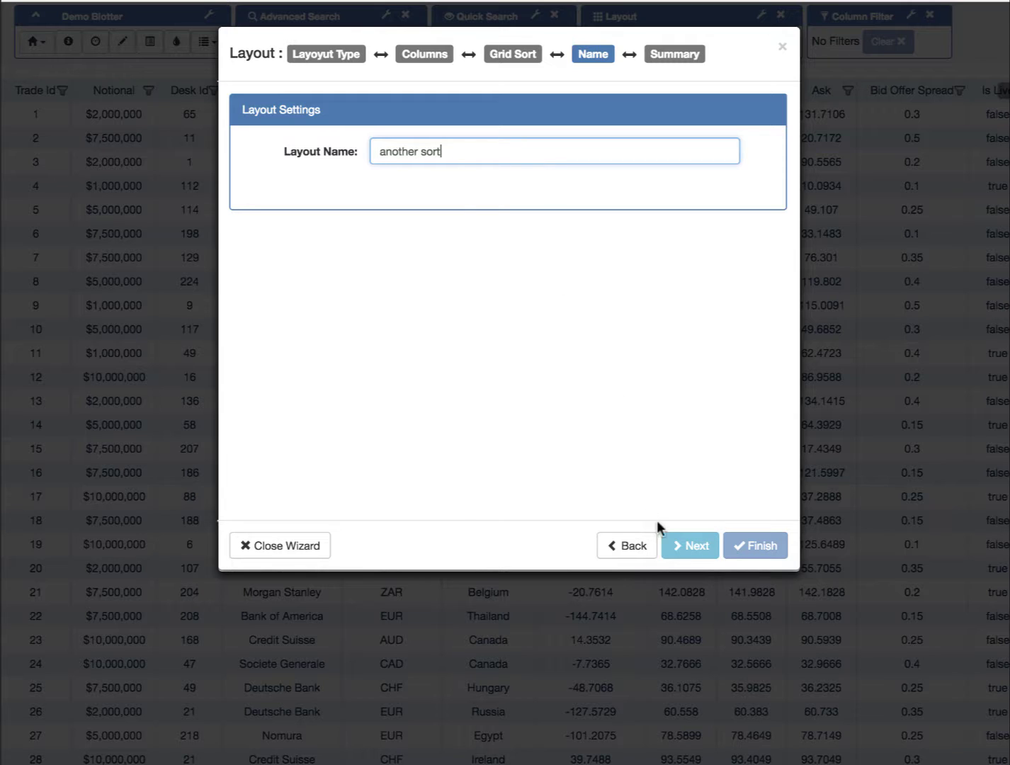
{"action": "left_click", "coordinate": [695, 551]}
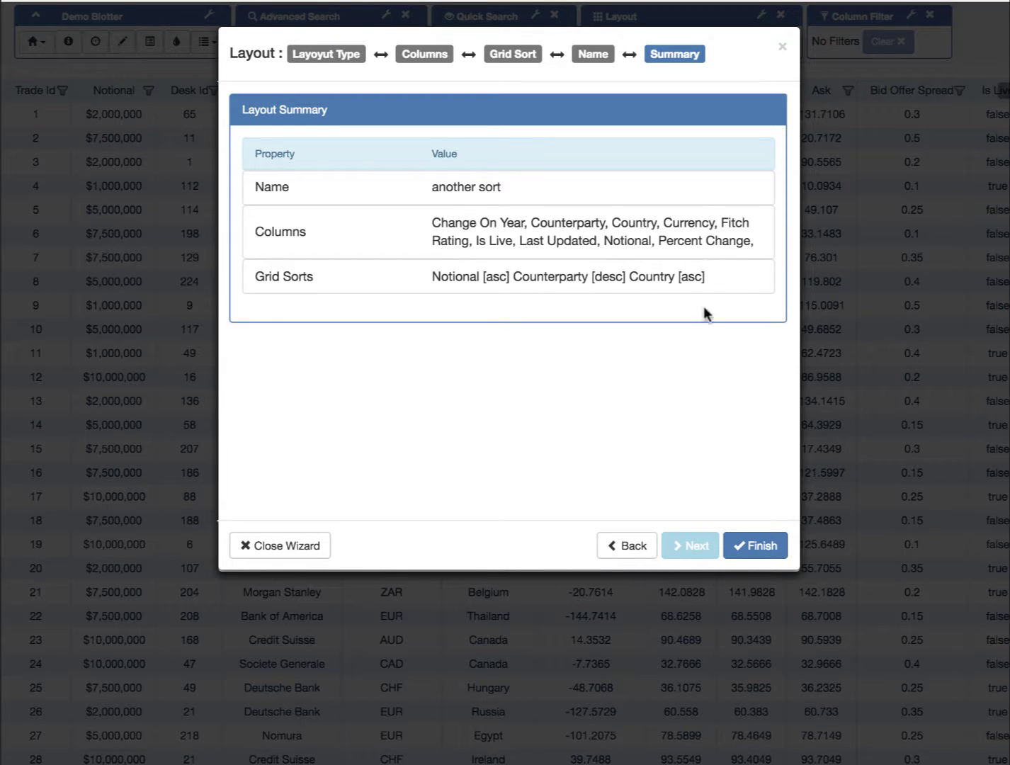
{"action": "left_click", "coordinate": [762, 546]}
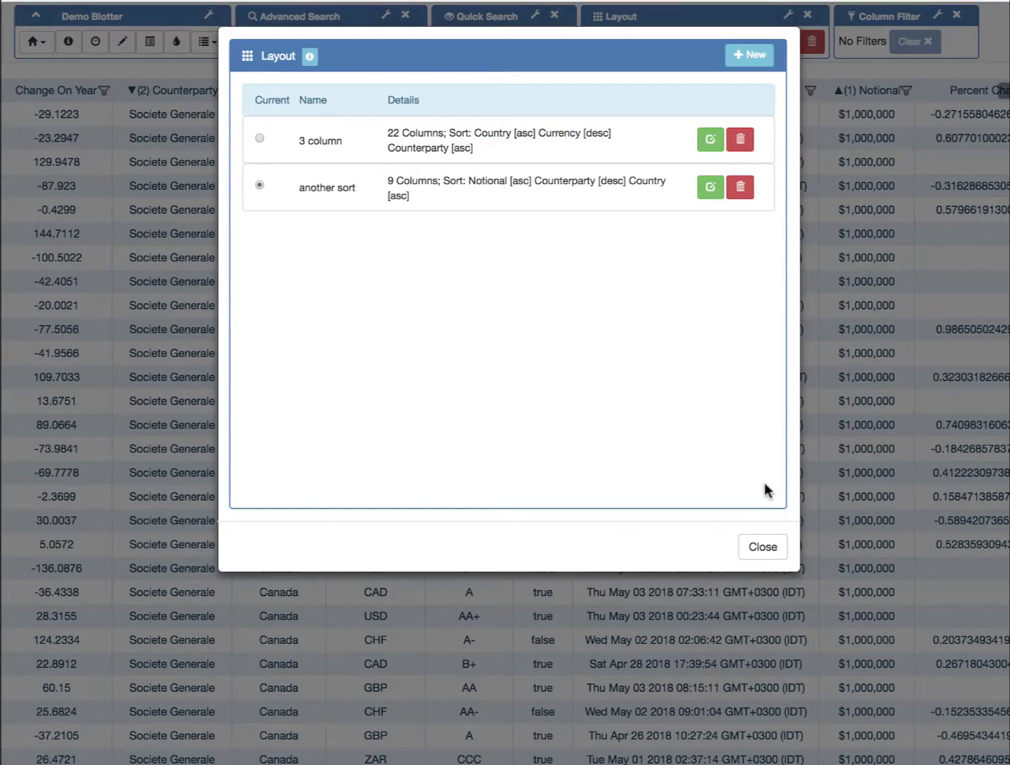
{"action": "left_click", "coordinate": [763, 547]}
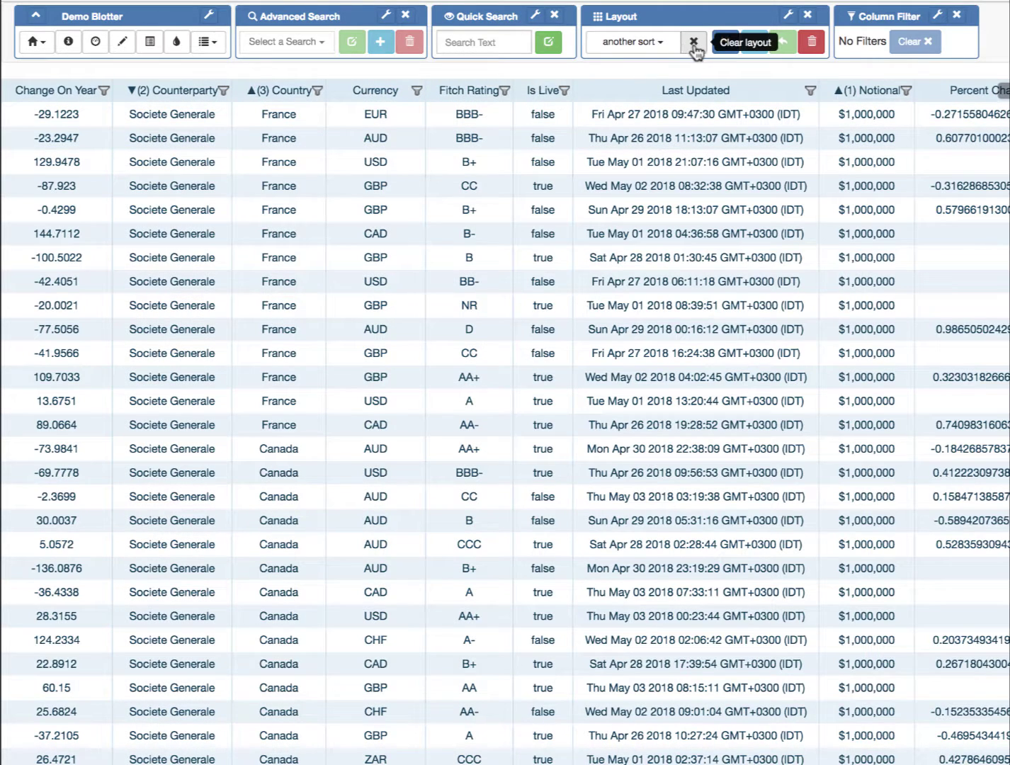
Step: Switch the grid from the "another sort" layout to the saved "3 column" layout
{"action": "left_click", "coordinate": [651, 41]}
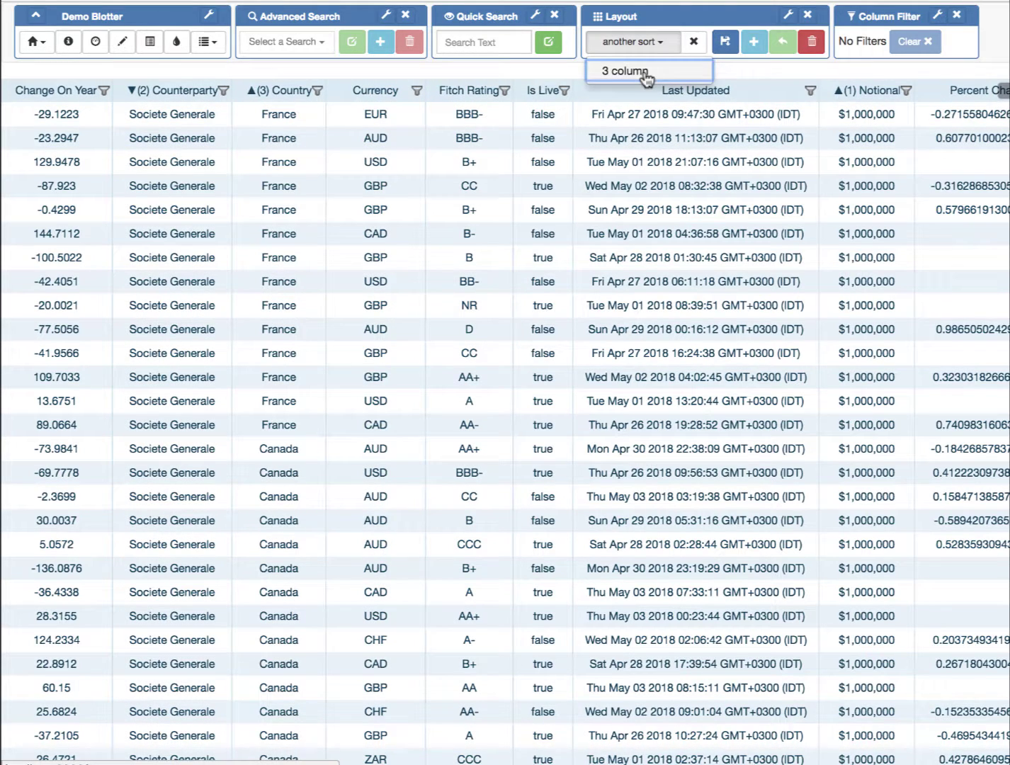
{"action": "left_click", "coordinate": [645, 72]}
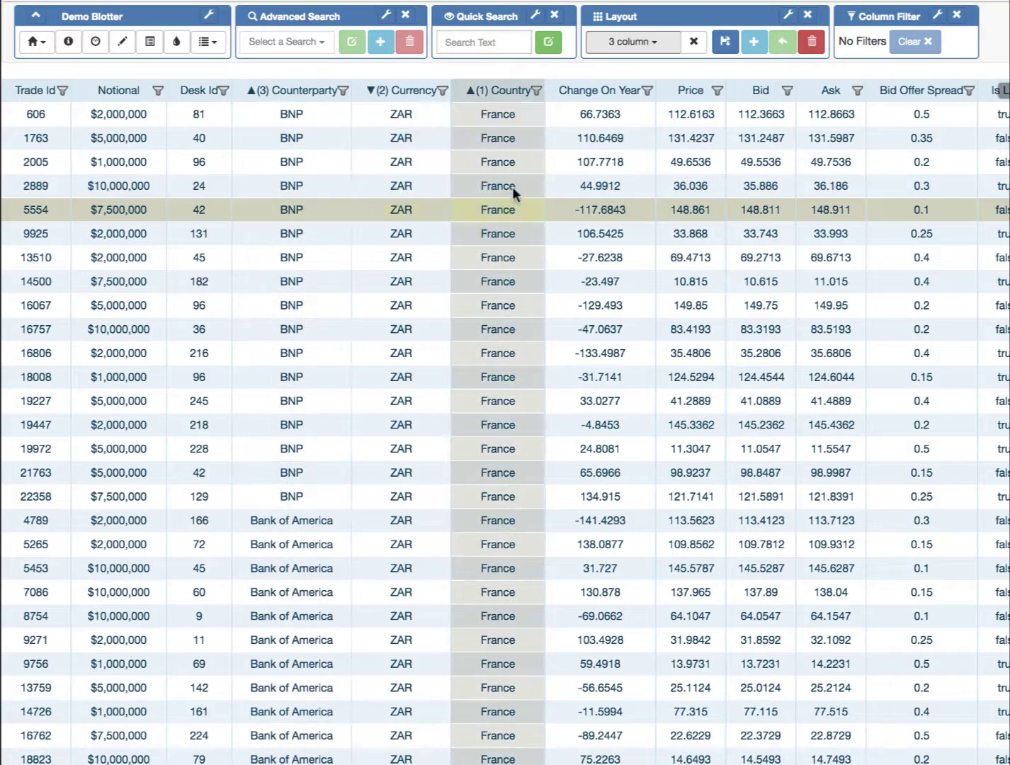
Step: Clear the "3 column" layout and sort the grid by Country ascending
{"action": "left_click", "coordinate": [694, 42]}
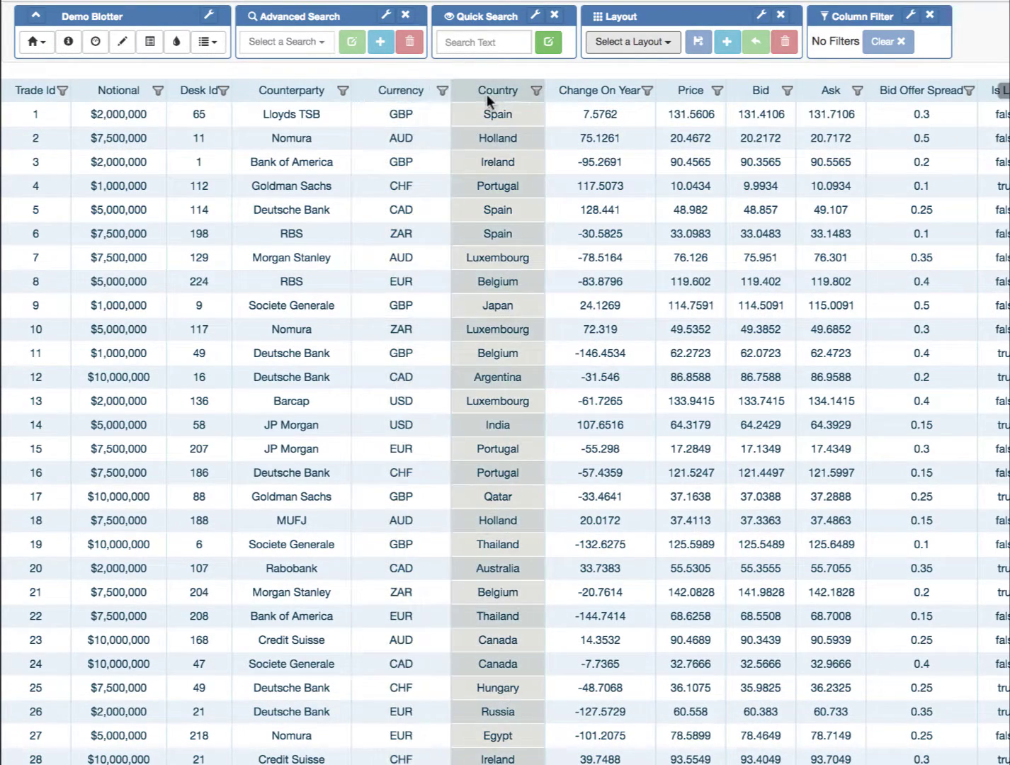
{"action": "left_click", "coordinate": [486, 88]}
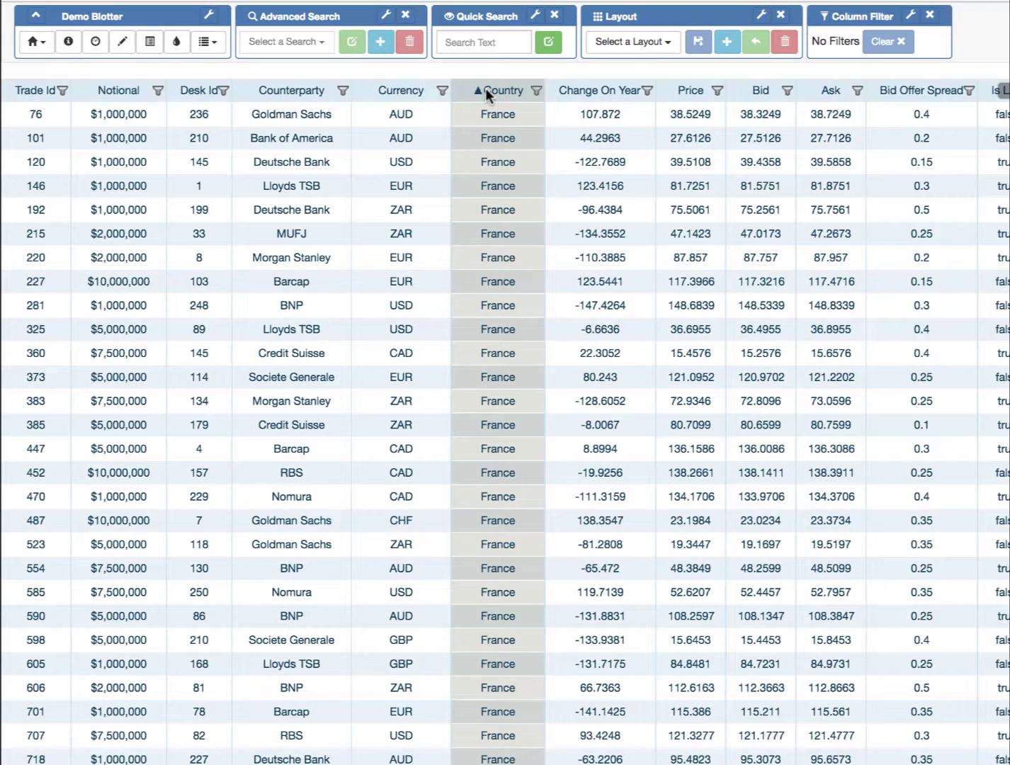